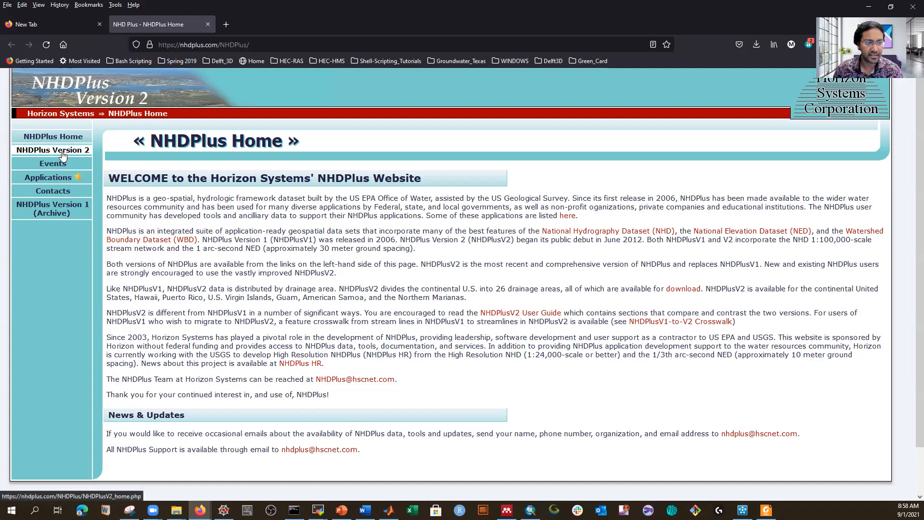
Step: Open the NHDPlus Version 2 data page with the region map
click(61, 151)
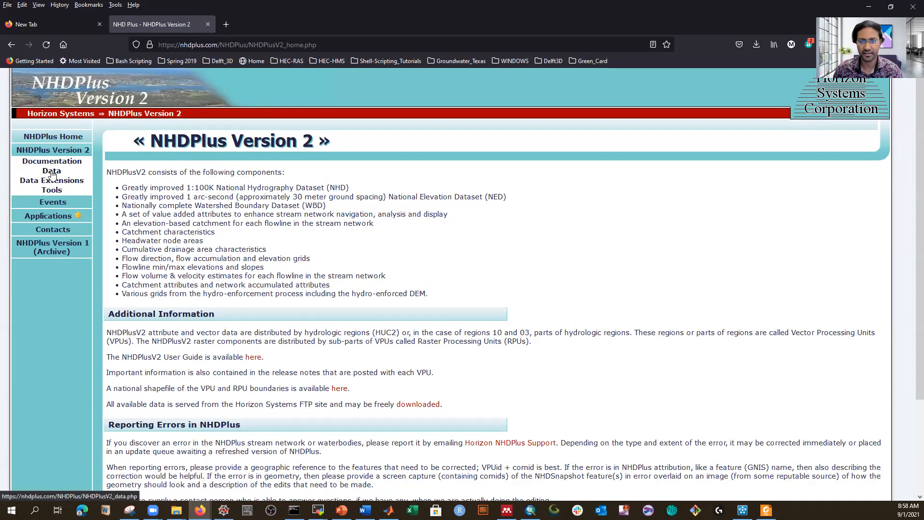
click(52, 174)
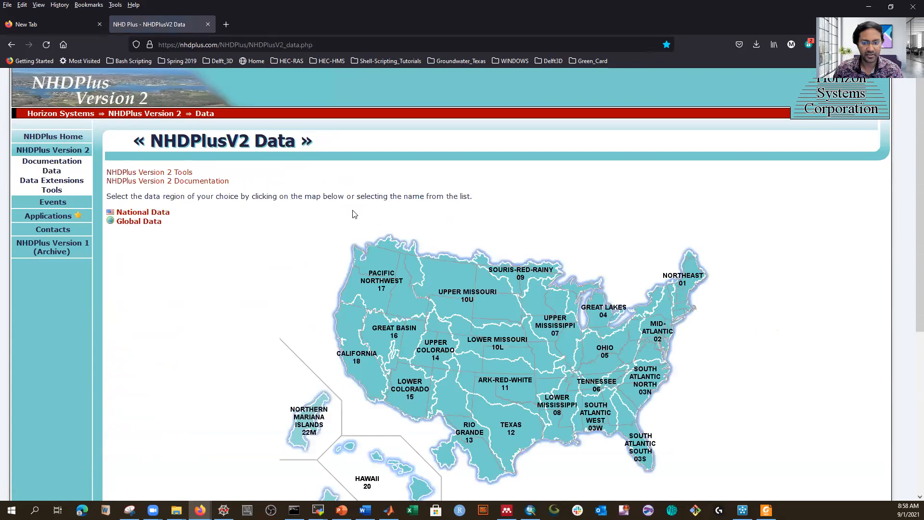
scroll(431, 251, down, 1)
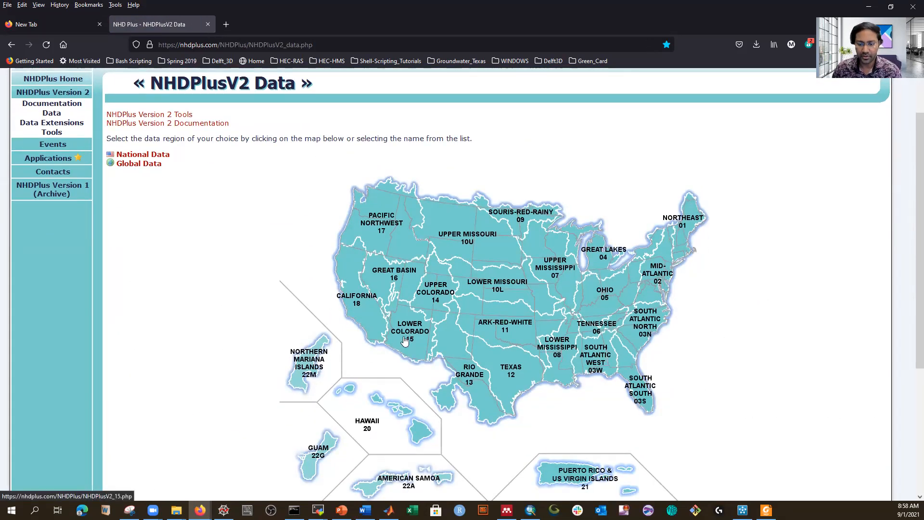
Step: Open the Lower Mississippi data page and start downloading the NHDSnapshot_07 archive
click(561, 381)
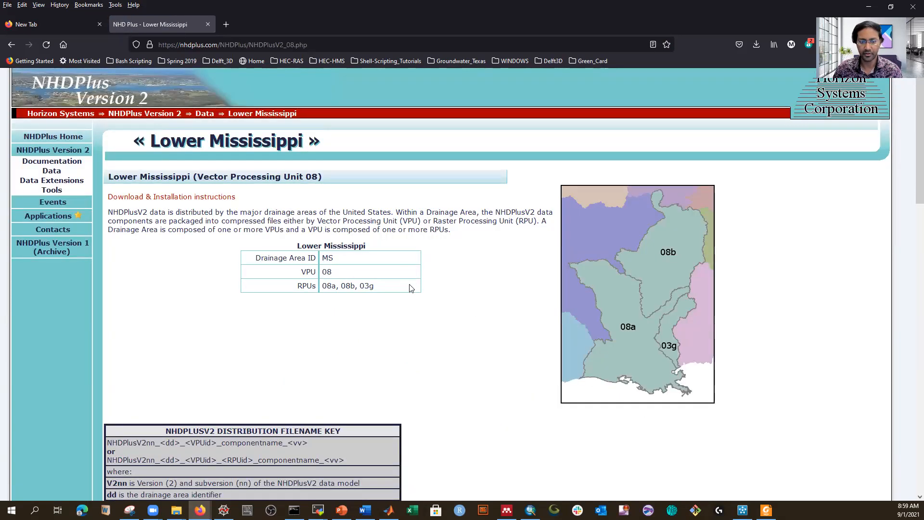
scroll(479, 305, down, 8)
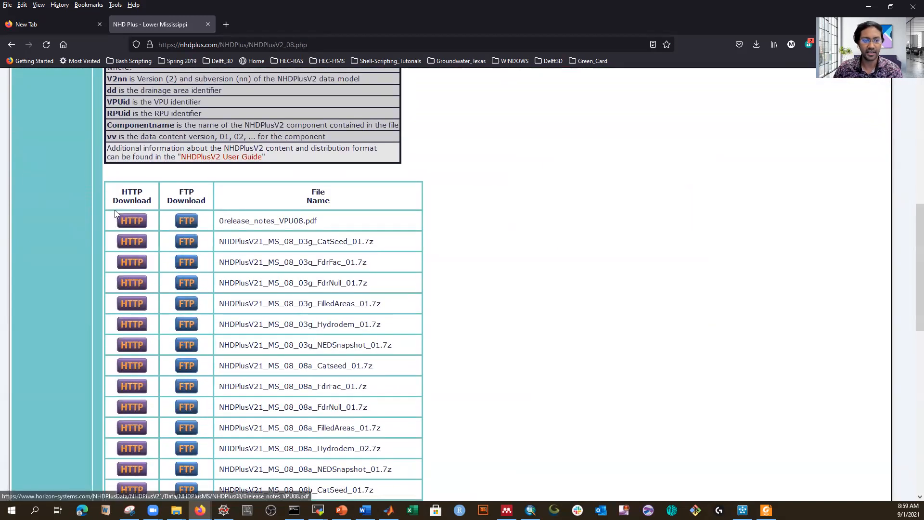
scroll(318, 243, down, 1)
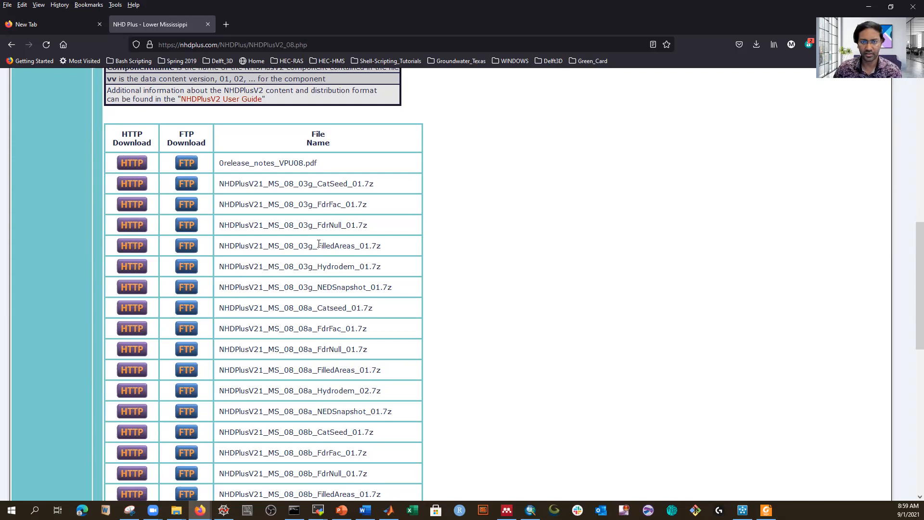
scroll(320, 243, down, 7)
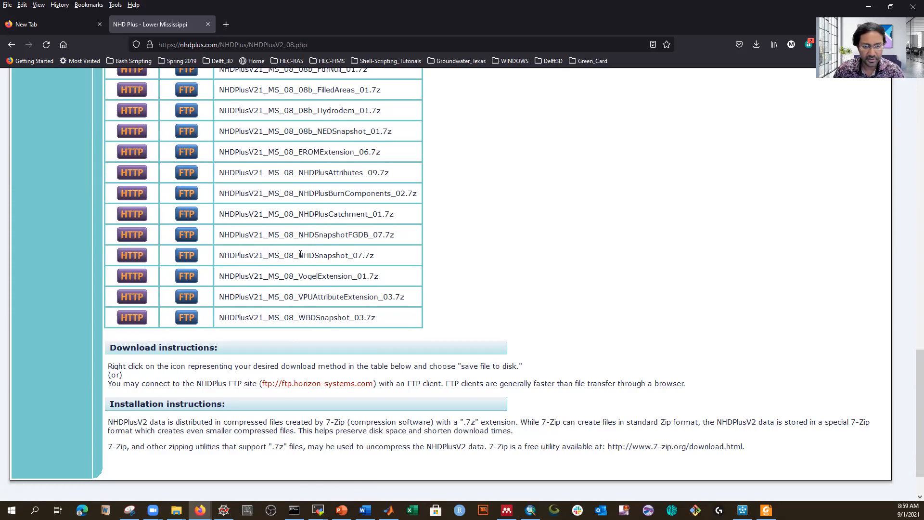
click(134, 257)
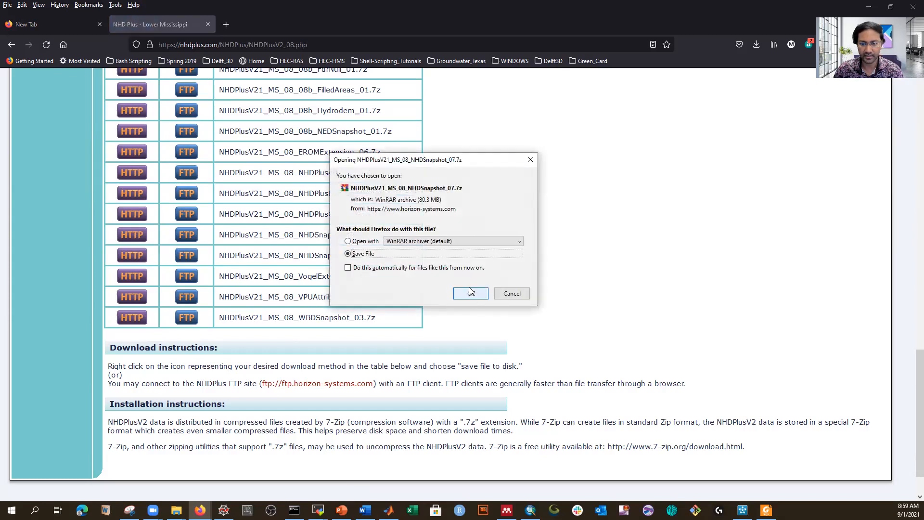
Step: Save the NHDSnapshot_07 archive into a new NHD folder inside Data_Download
click(472, 294)
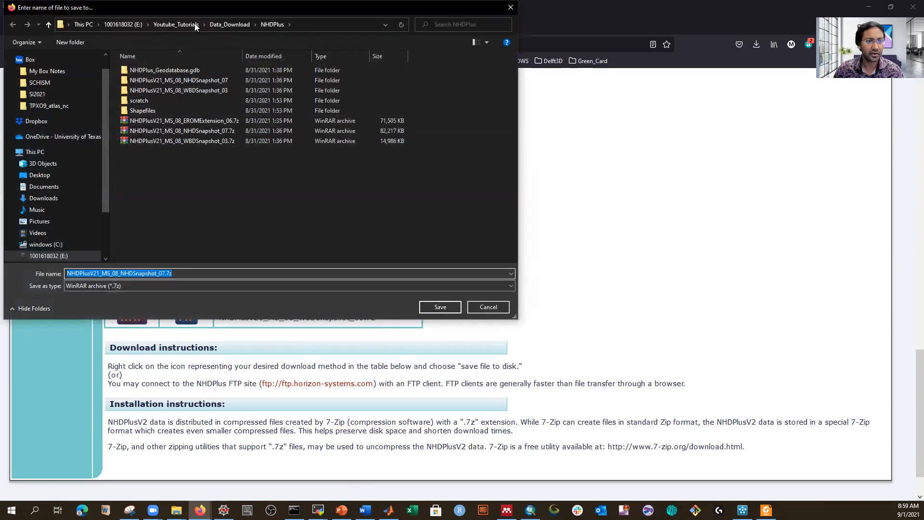
click(221, 26)
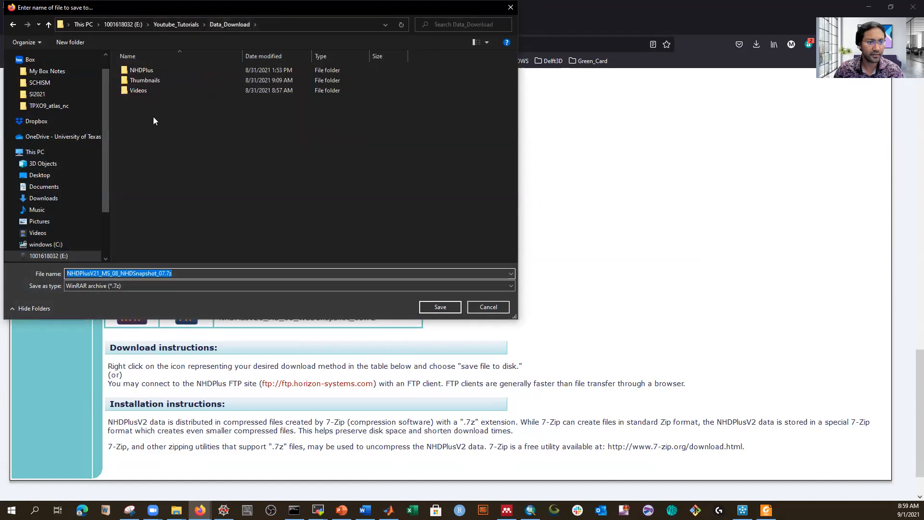
click(77, 42)
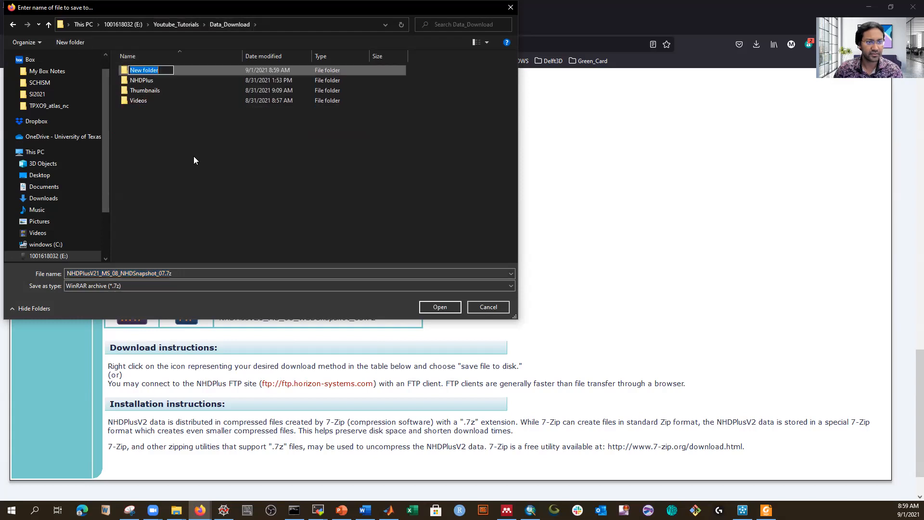
text(NHD)
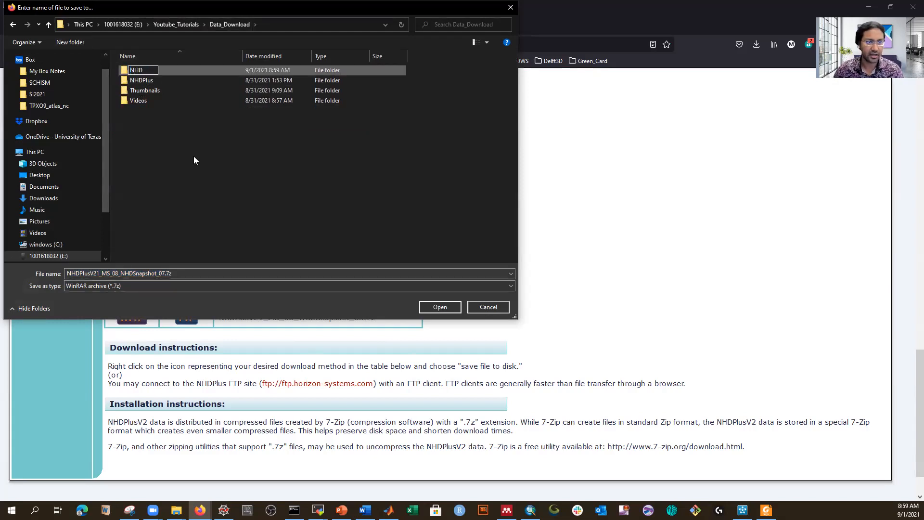
key(Return)
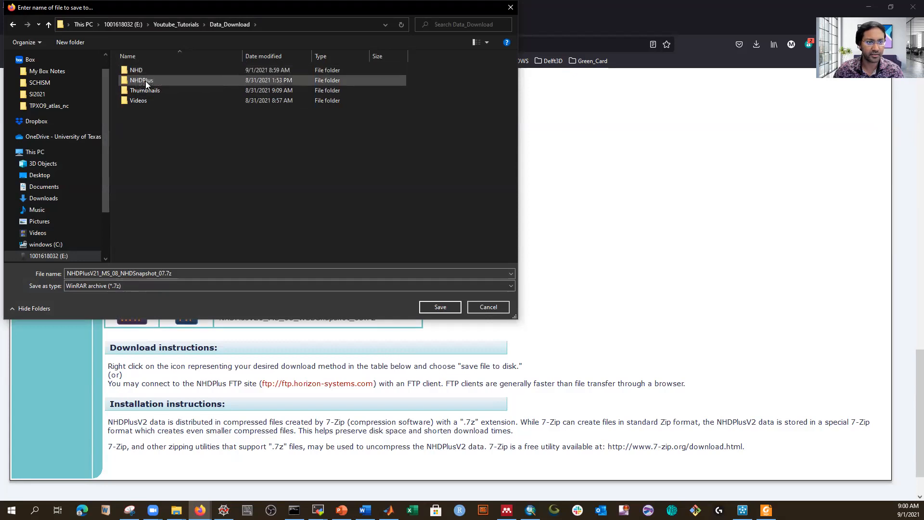
double_click(137, 70)
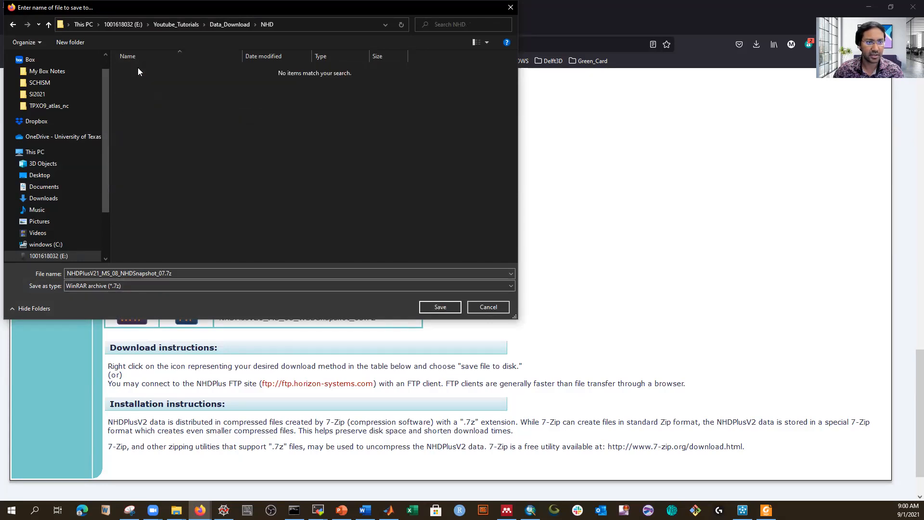
click(428, 305)
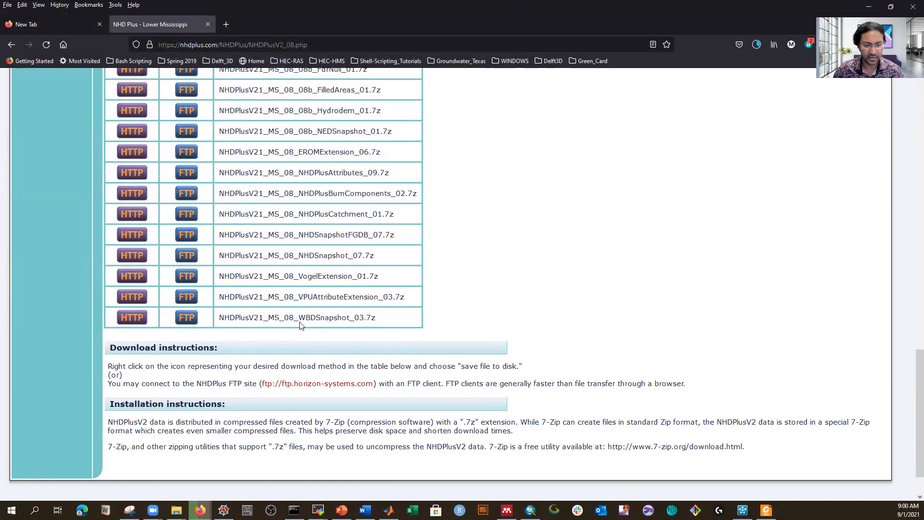
Step: Save the WBDSnapshot_03 archive to NHD as well and open that folder maximized in File Explorer
click(129, 318)
click(471, 295)
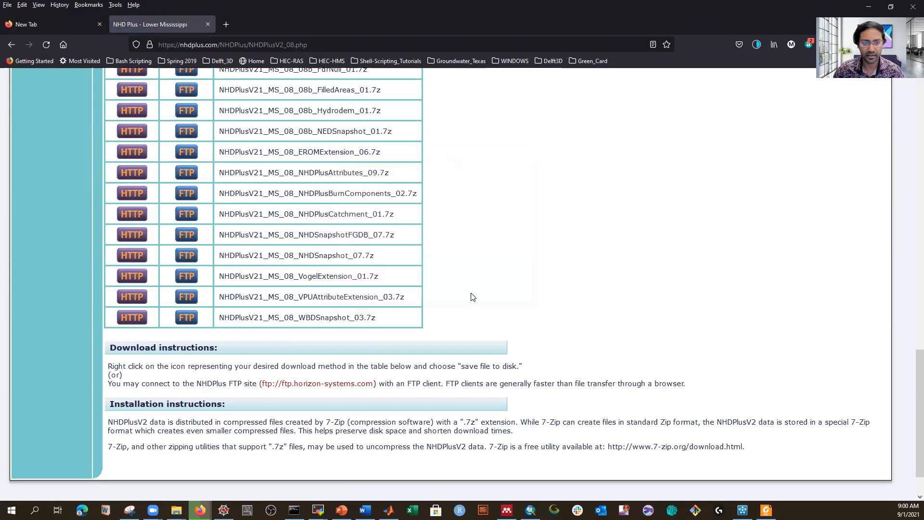
click(439, 306)
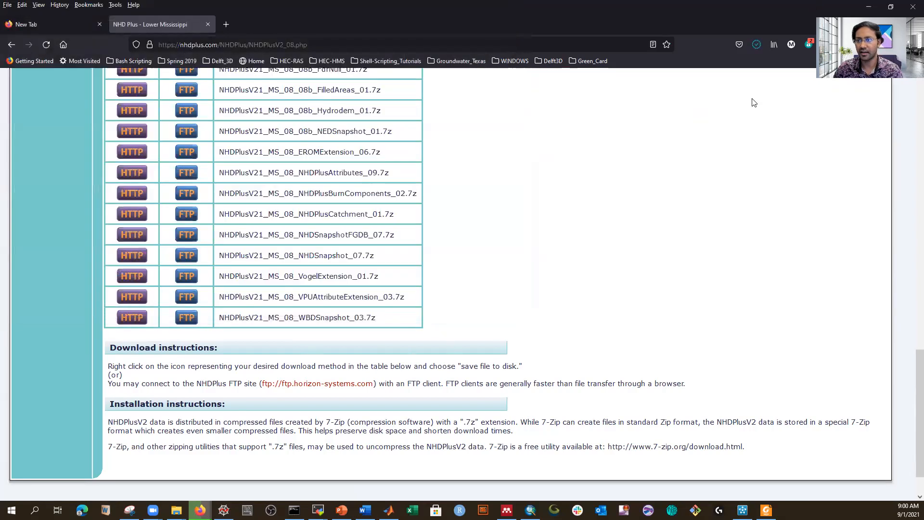
click(757, 46)
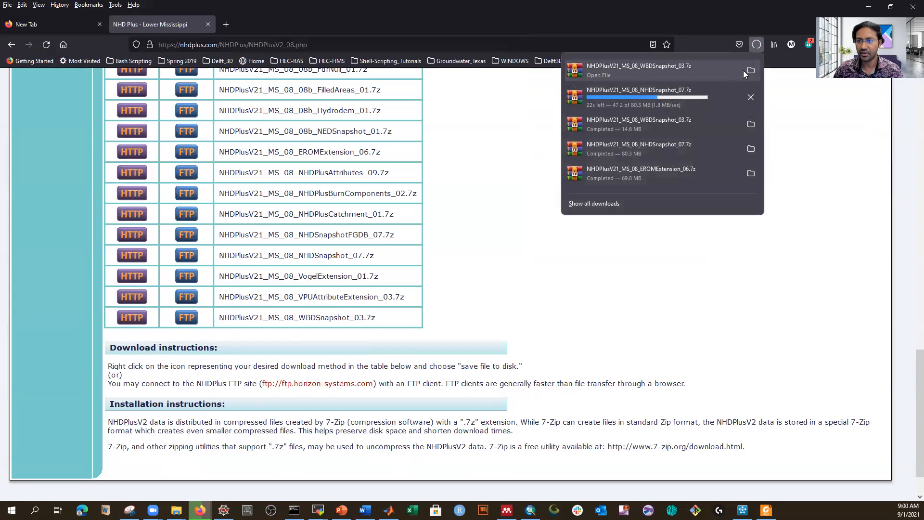
click(438, 185)
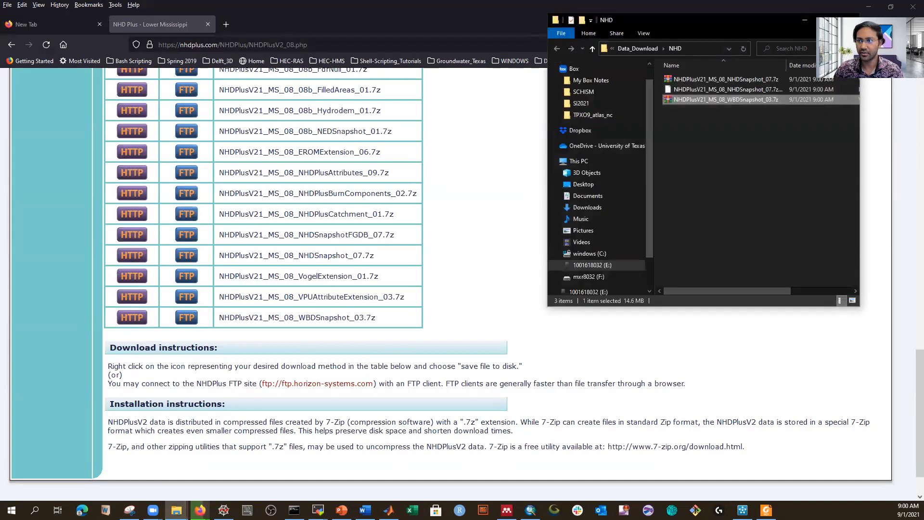
click(827, 19)
click(264, 177)
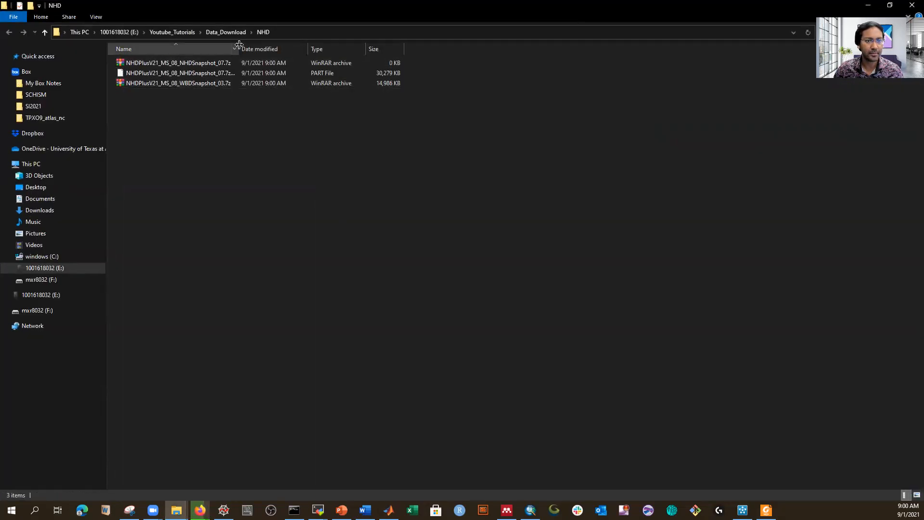
Step: Refresh the NHD folder and extract the NHDSnapshot_07 archive there with WinRAR
drag(238, 49, 306, 51)
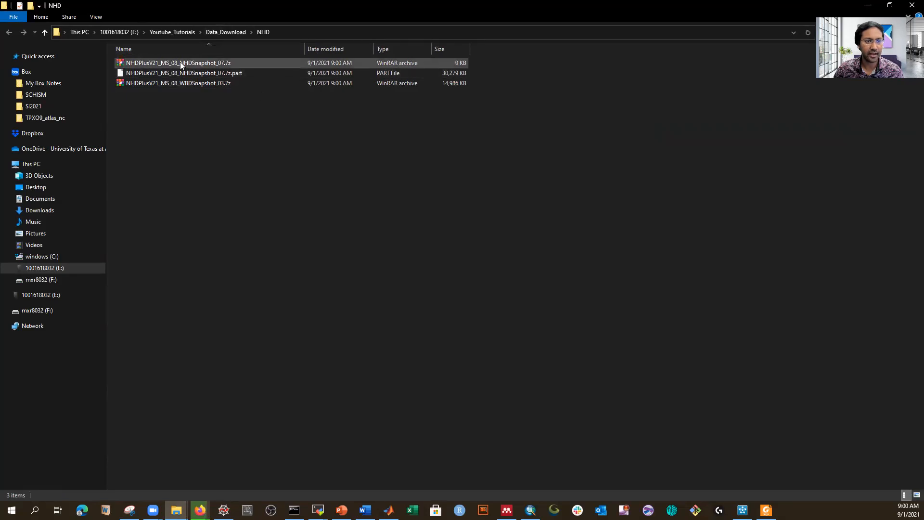
right_click(185, 144)
click(214, 184)
double_click(174, 63)
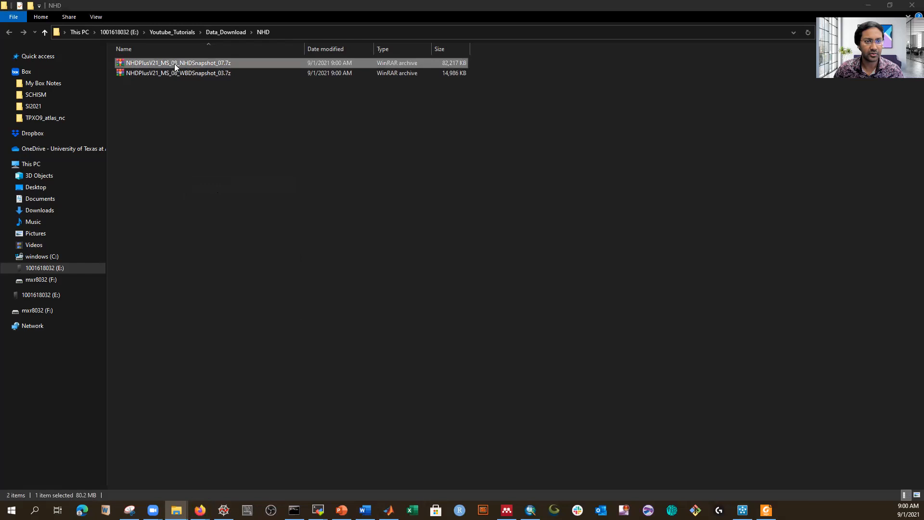
click(178, 99)
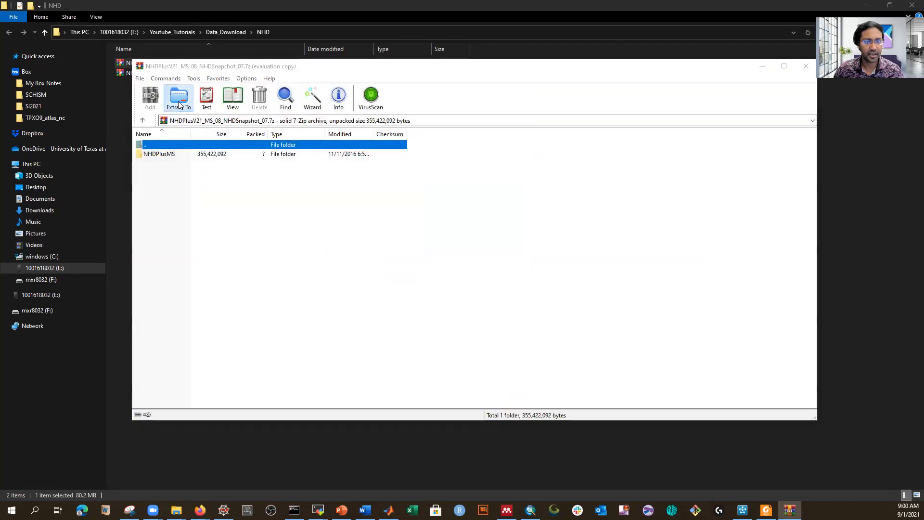
click(549, 206)
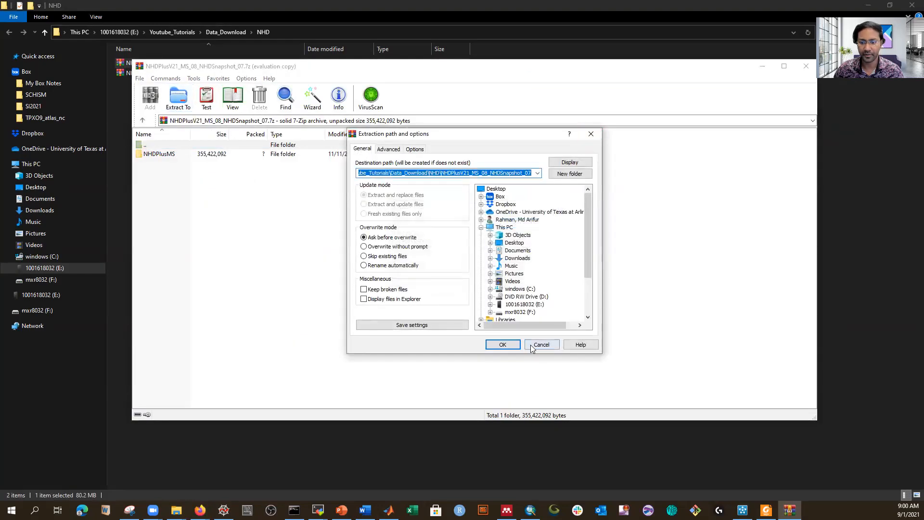
click(503, 345)
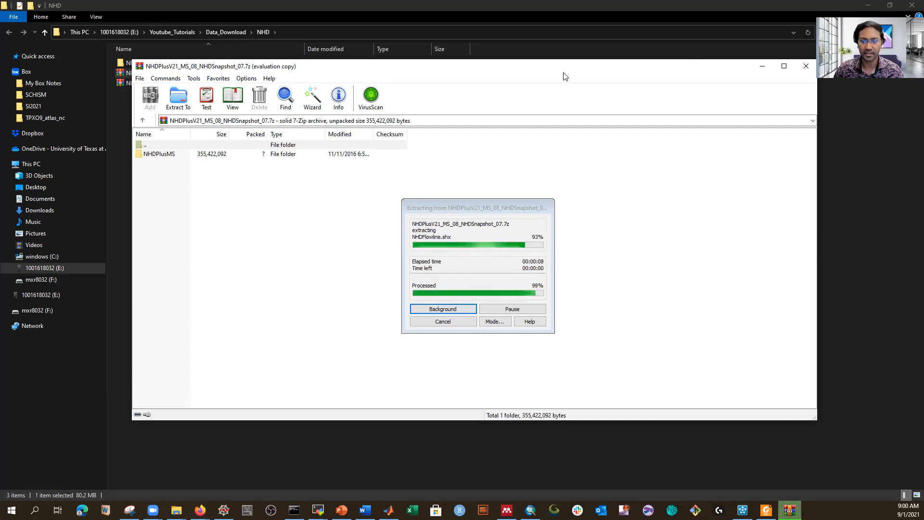
click(806, 66)
Step: Extract the WBDSnapshot_03 archive into the NHD folder
double_click(157, 84)
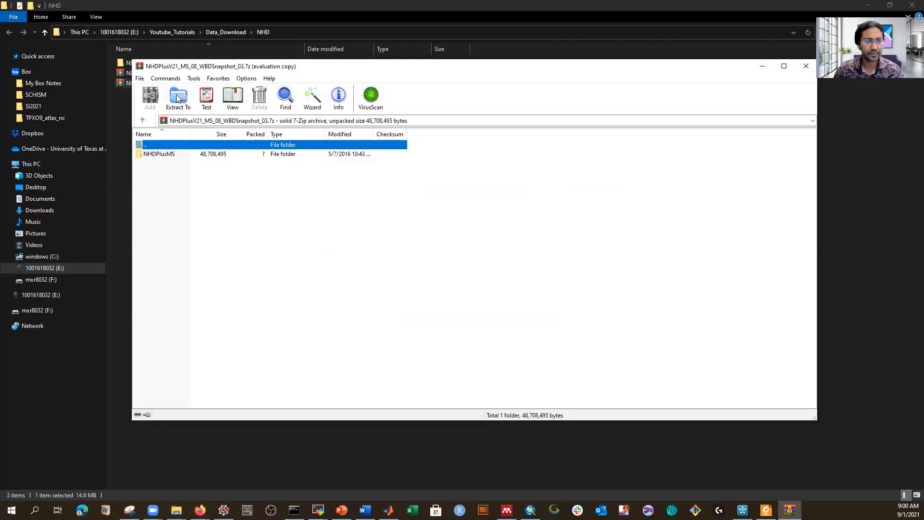
click(178, 98)
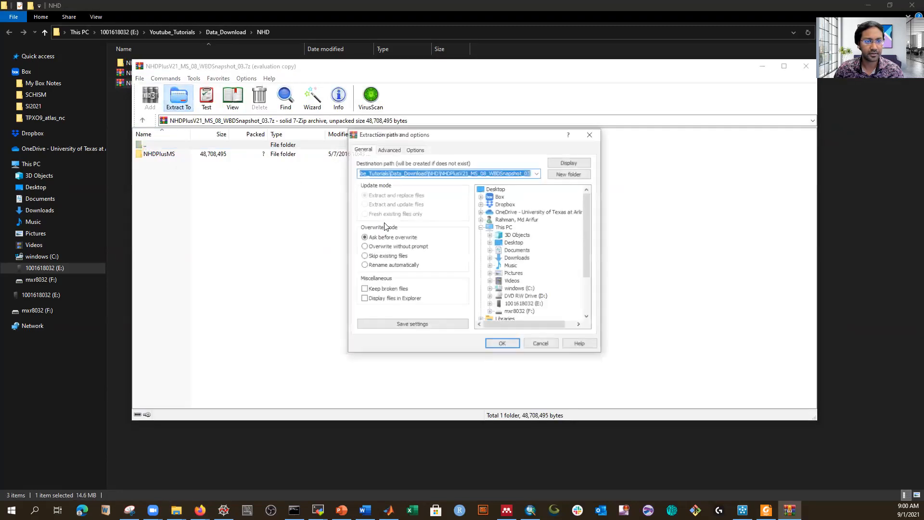
key(Escape)
click(499, 344)
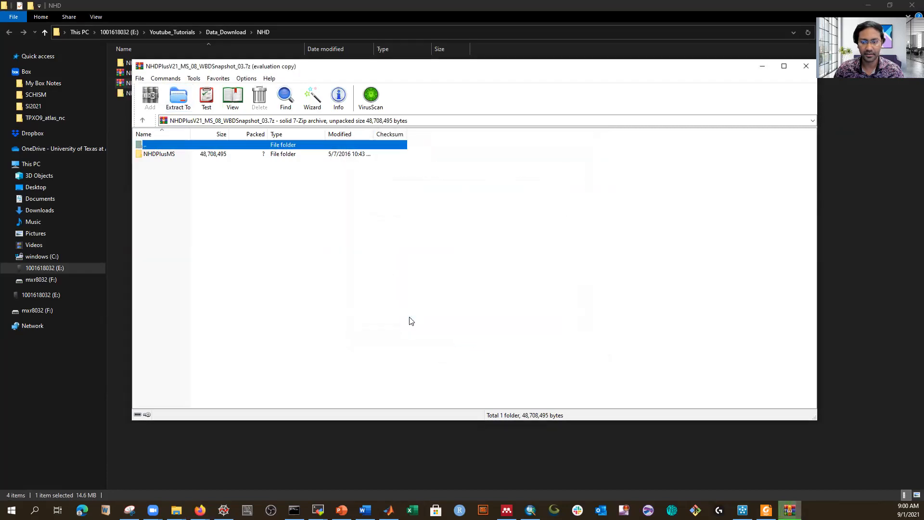
click(807, 66)
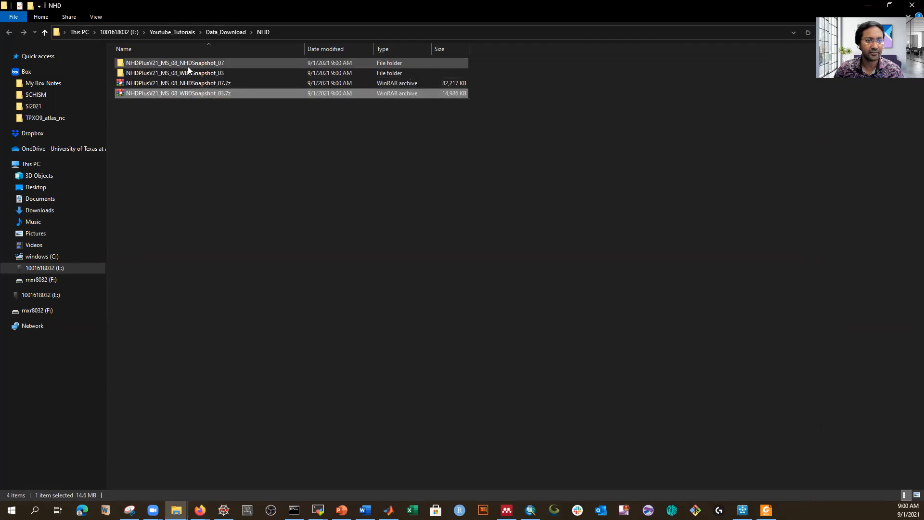
Step: Inspect the extracted NHDSnapshot_07 subfolders down to NHDSnapshot, then return to NHD and select its path
double_click(187, 63)
double_click(159, 63)
double_click(152, 62)
double_click(152, 62)
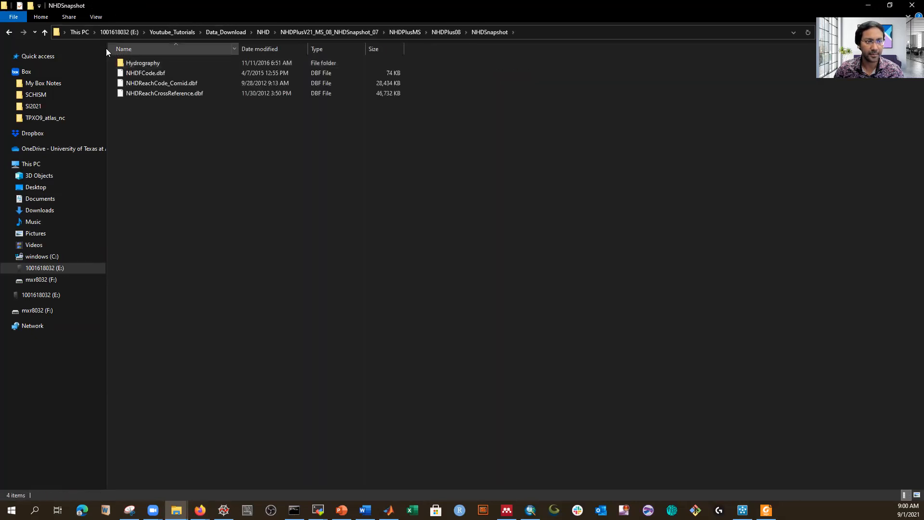
click(45, 32)
click(46, 32)
click(46, 32)
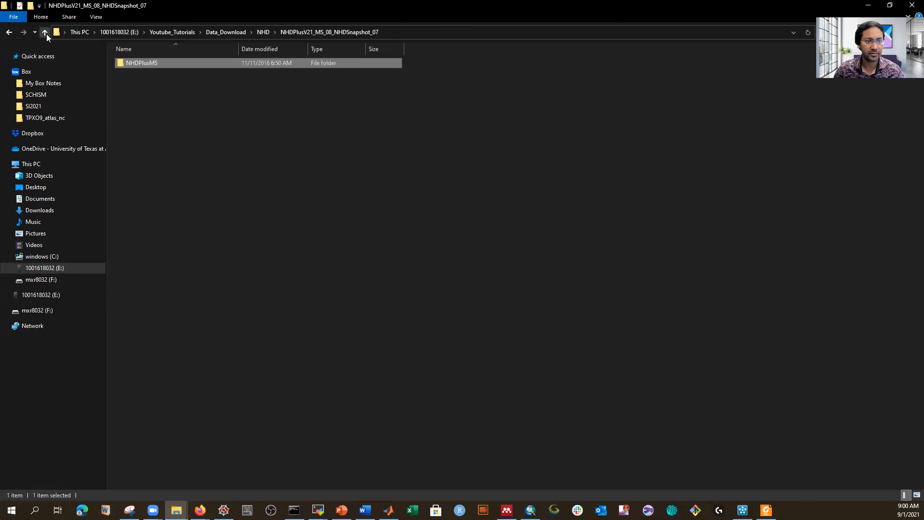
click(45, 33)
click(328, 32)
key(ctrl+c)
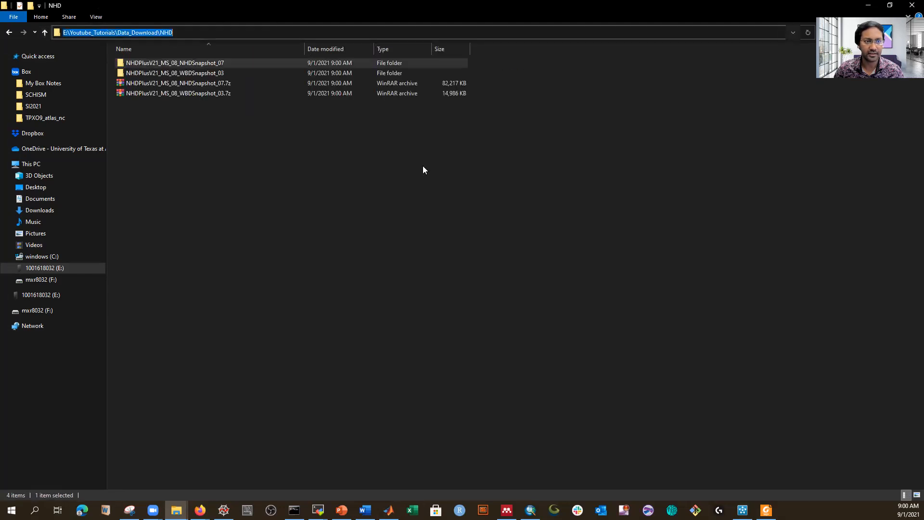
Step: Close the current ArcMap session, discarding changes to the untitled map
click(531, 509)
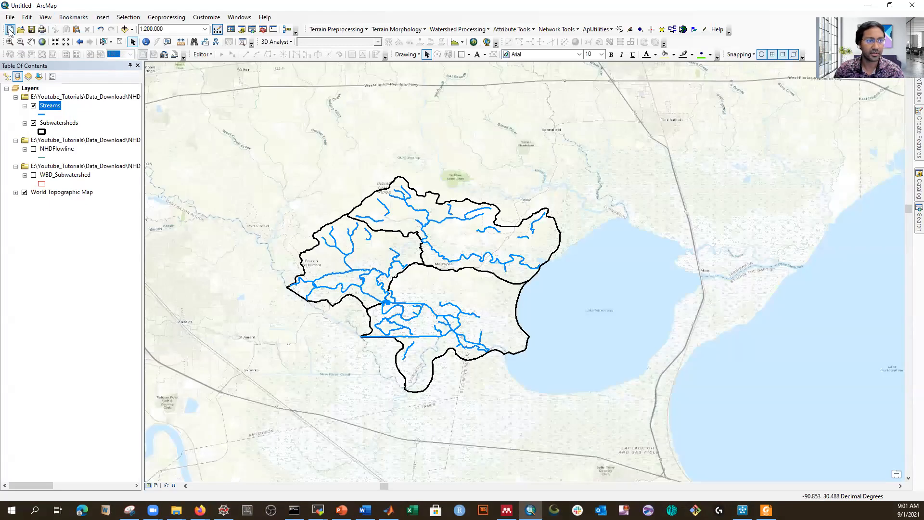
click(912, 9)
click(467, 277)
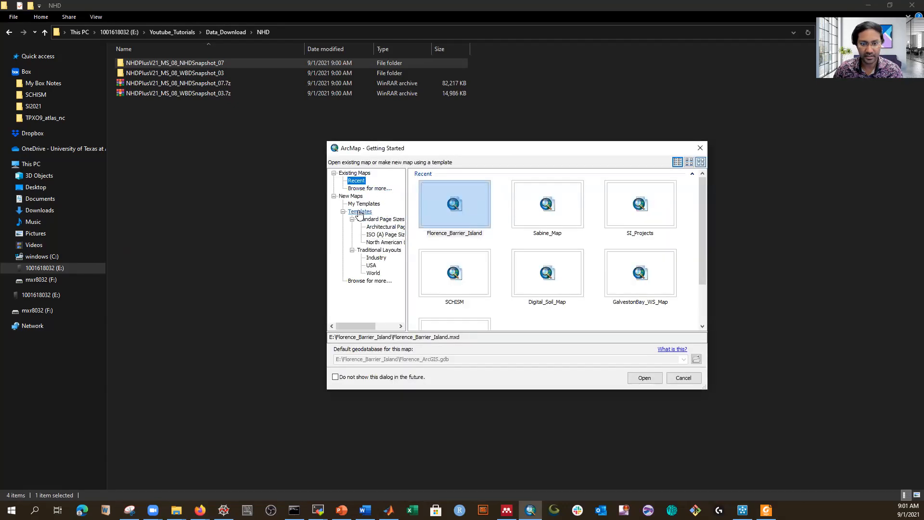
Step: Pick the Blank Map template and point the default geodatabase browser at the NHD folder
click(359, 213)
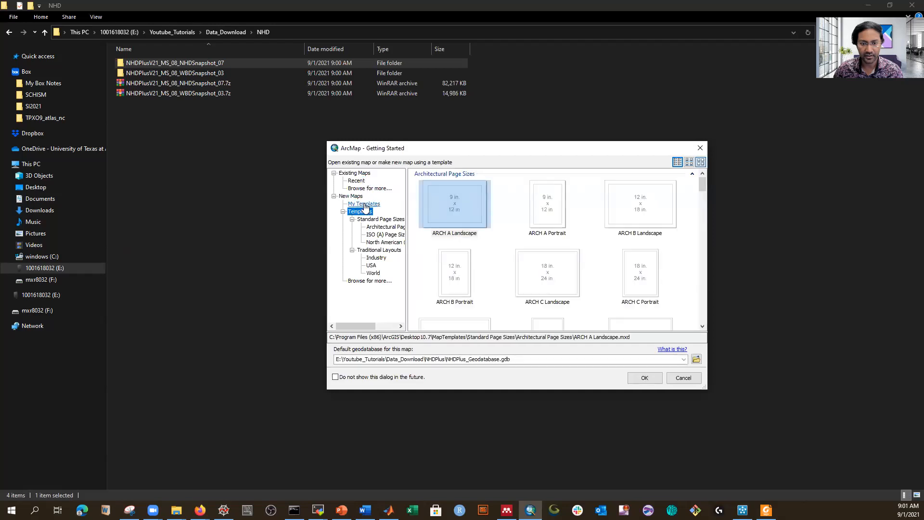
click(365, 203)
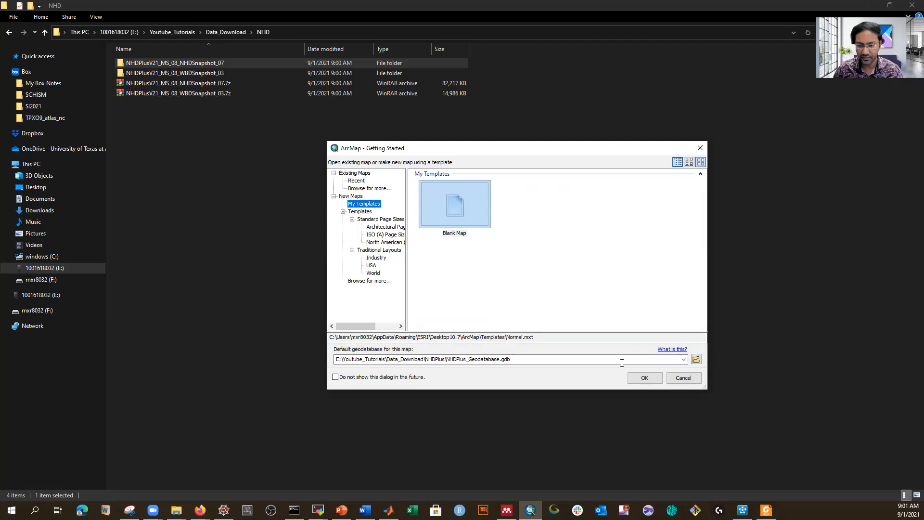
click(697, 360)
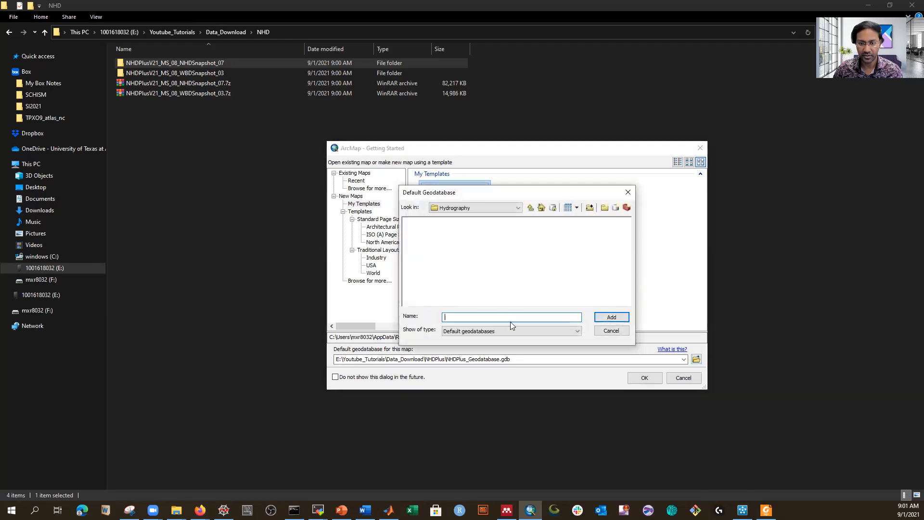
key(ctrl+v)
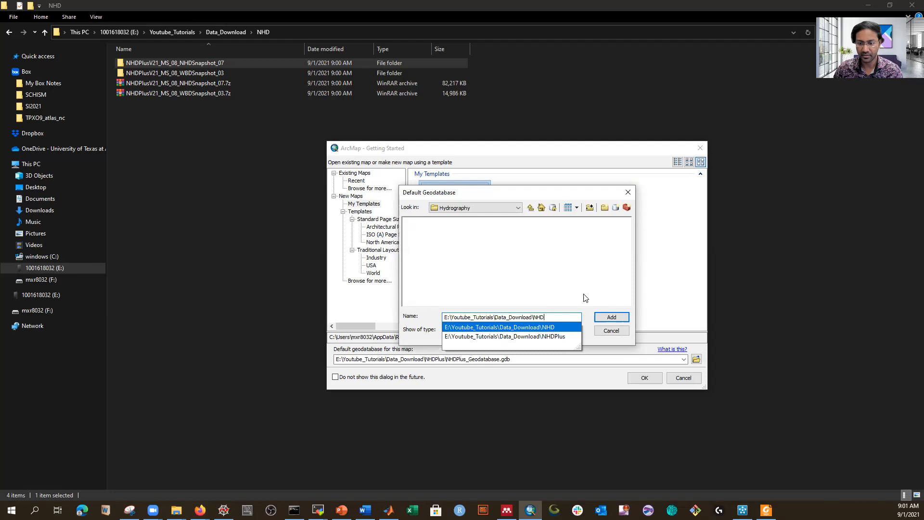
click(612, 318)
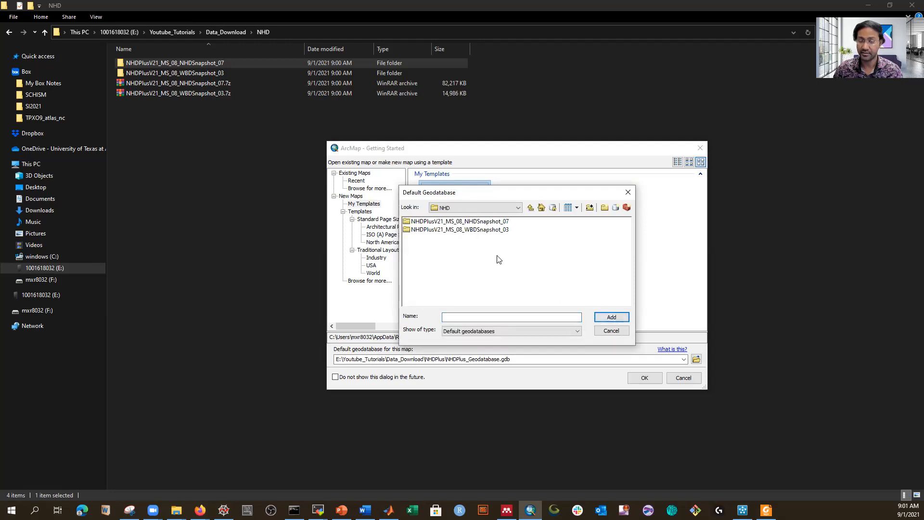
Step: Create New File Geodatabase.gdb in NHD, make it the default, and open the blank map
click(617, 208)
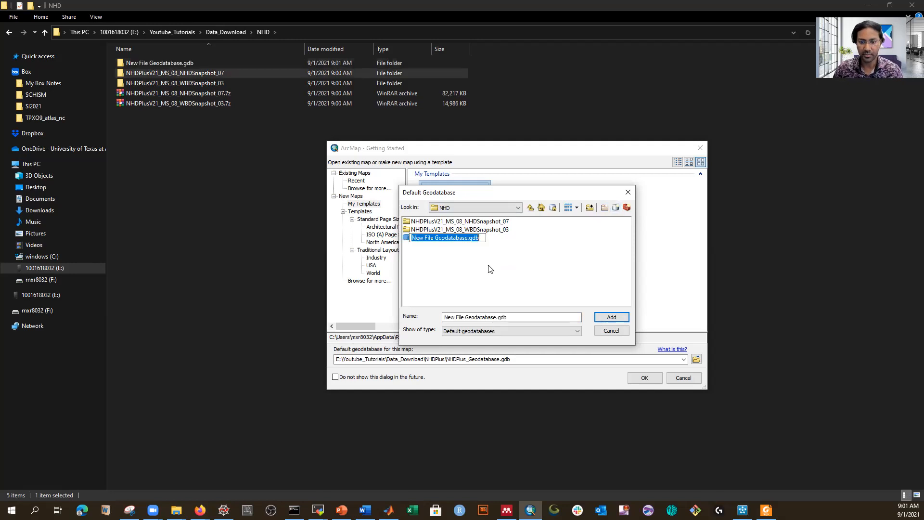
click(487, 263)
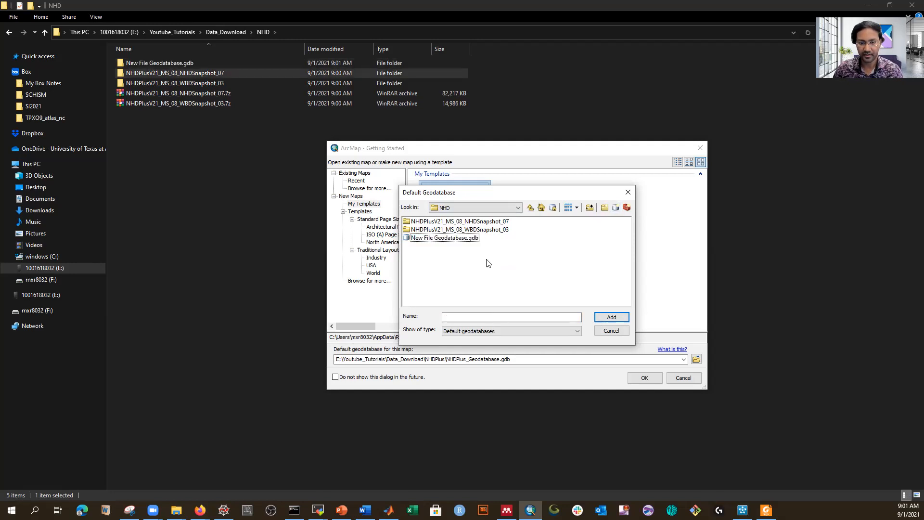
click(453, 240)
click(612, 319)
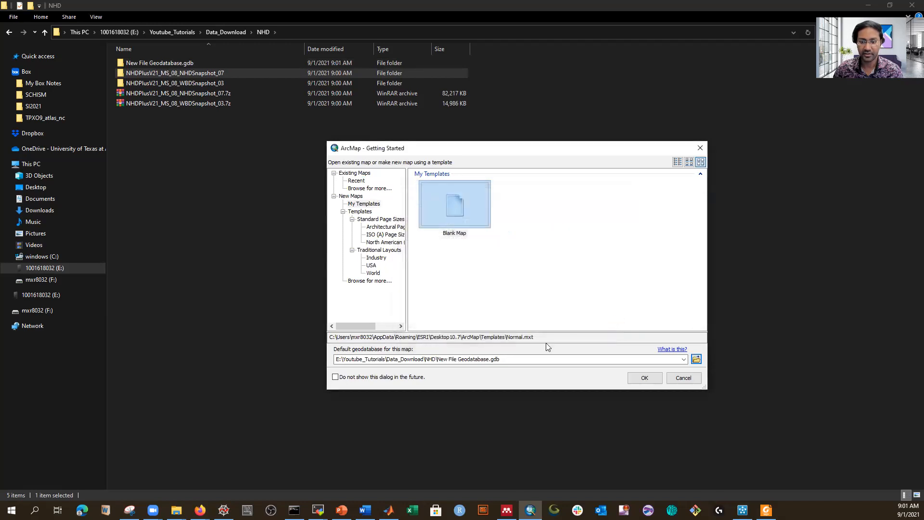
click(645, 377)
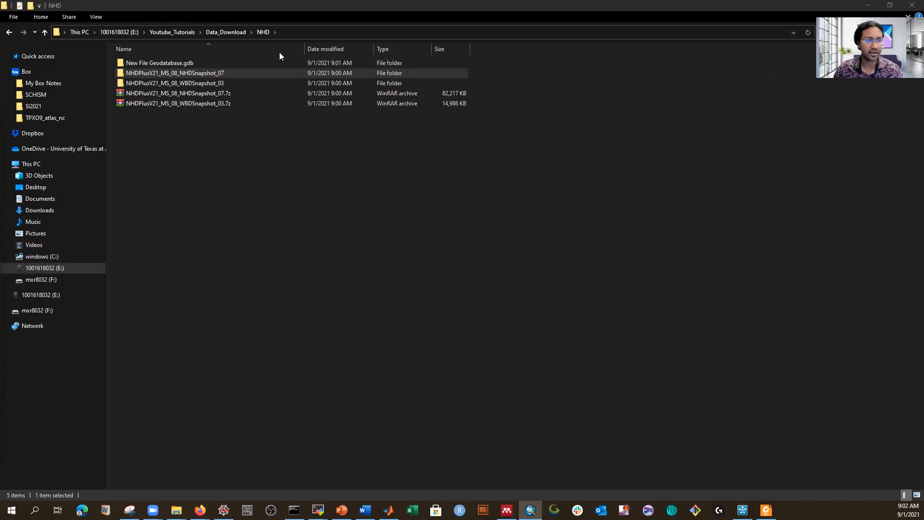
key(alt+Tab)
click(124, 29)
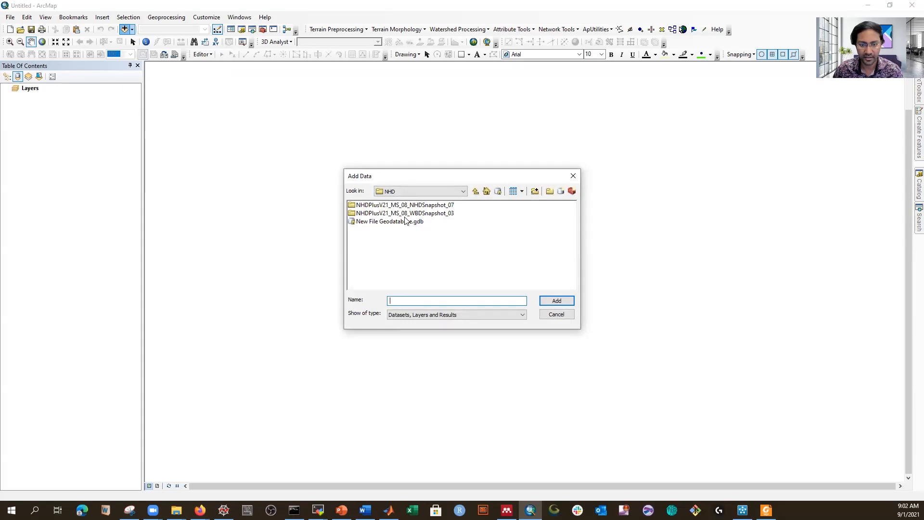
Step: Browse WBDSnapshot_03 down to the WBD folder and add WBD_Subwatershed.shp to the map
double_click(405, 214)
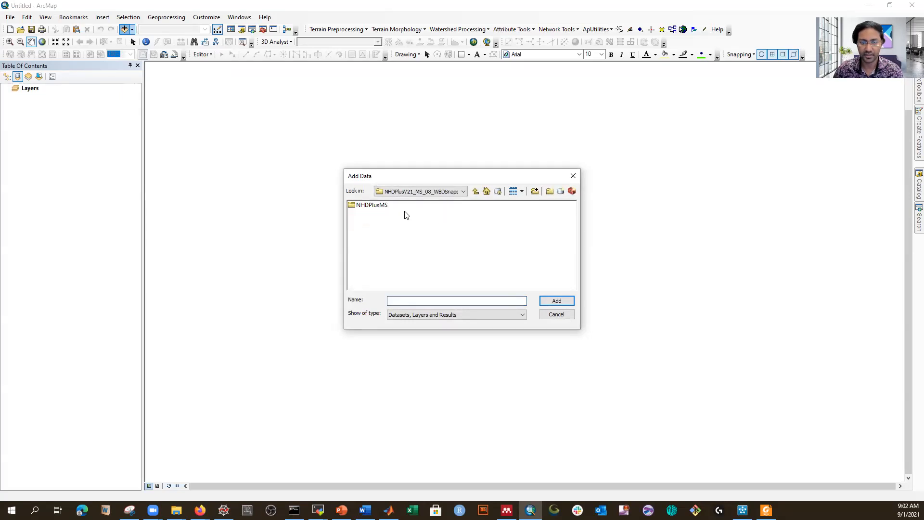
double_click(376, 207)
click(372, 206)
double_click(372, 207)
double_click(372, 208)
double_click(369, 208)
click(366, 206)
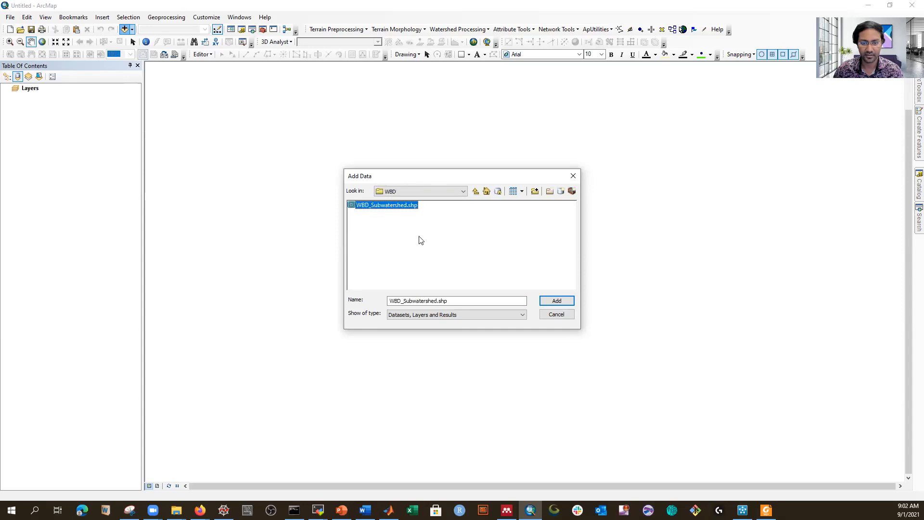
click(557, 301)
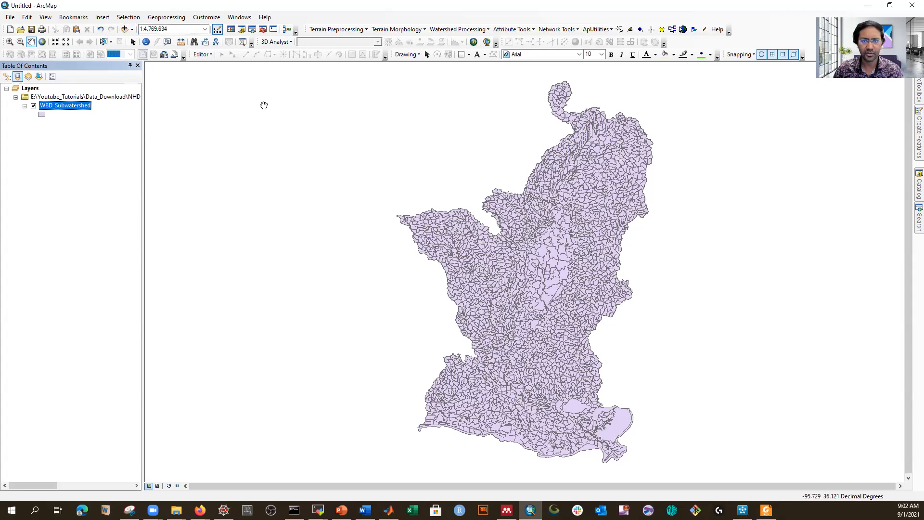
click(132, 30)
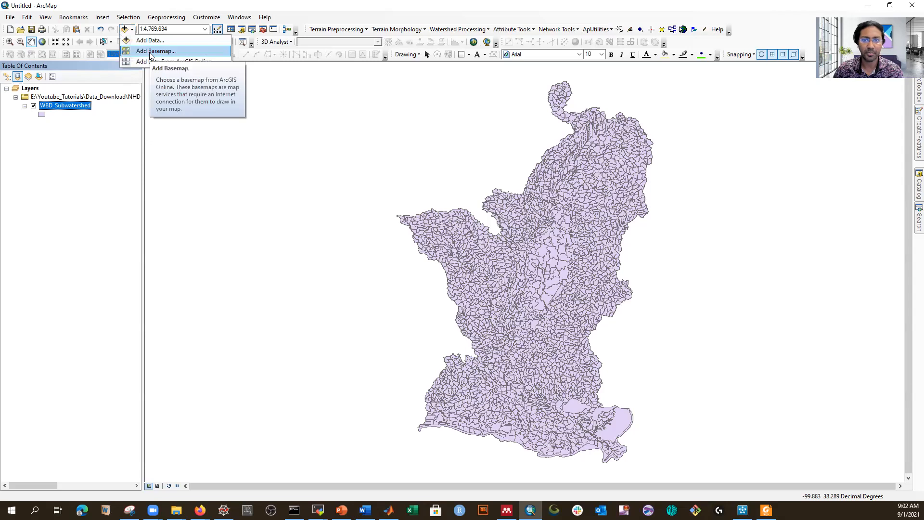
Step: Add the Topographic basemap so the World Topographic Map sits under the subwatersheds
click(153, 51)
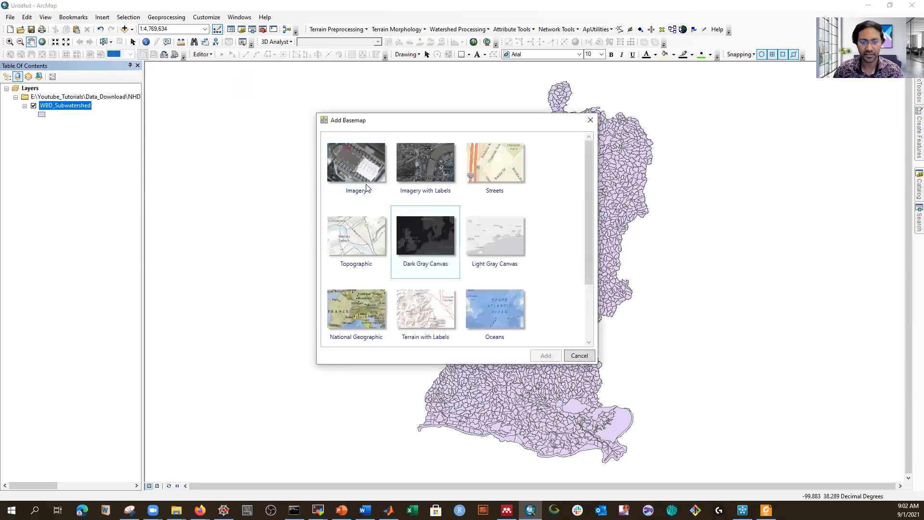
click(352, 239)
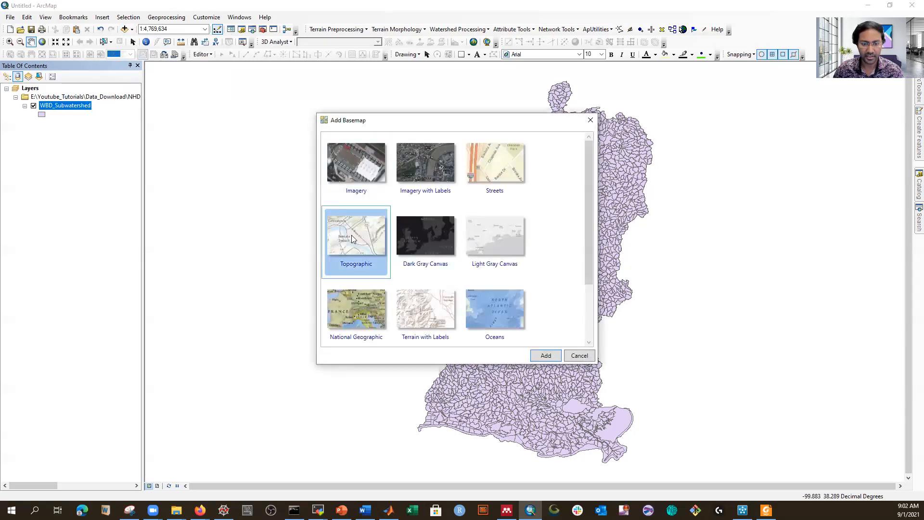
click(546, 357)
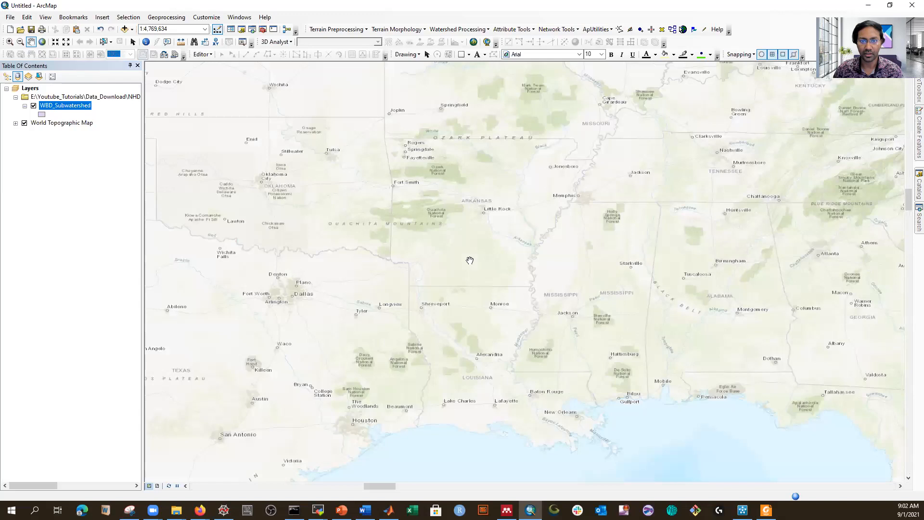
click(42, 115)
Step: Give WBD_Subwatershed a Hollow symbol and zoom in on Louisiana
click(124, 221)
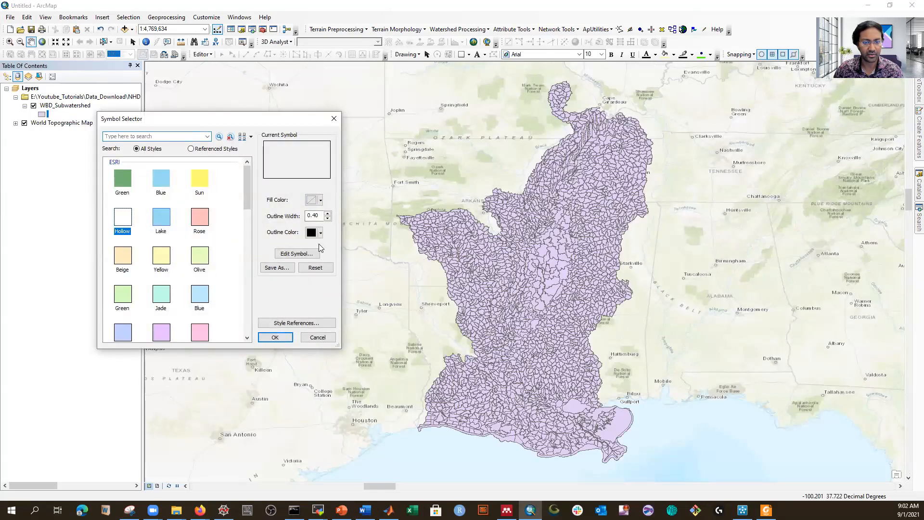
click(276, 338)
scroll(610, 430, up, 3)
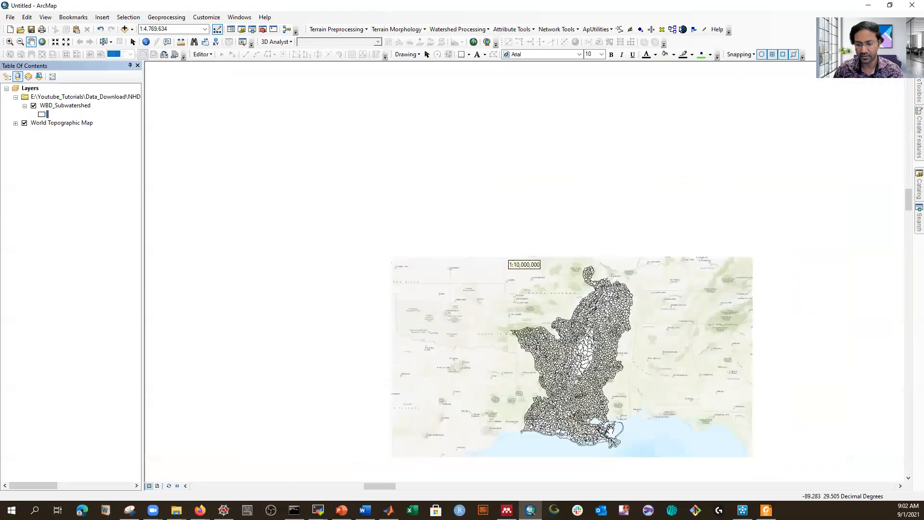
scroll(611, 430, down, 6)
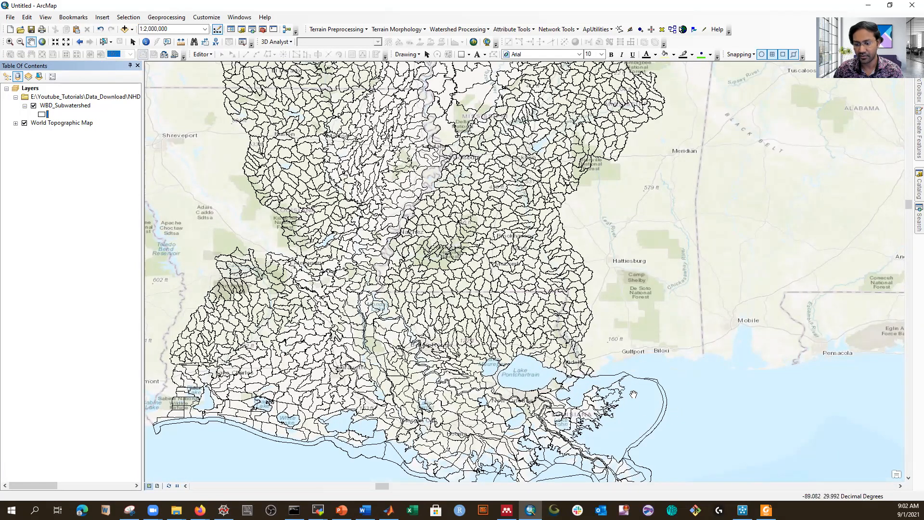
scroll(611, 382, up, 1)
scroll(554, 354, down, 3)
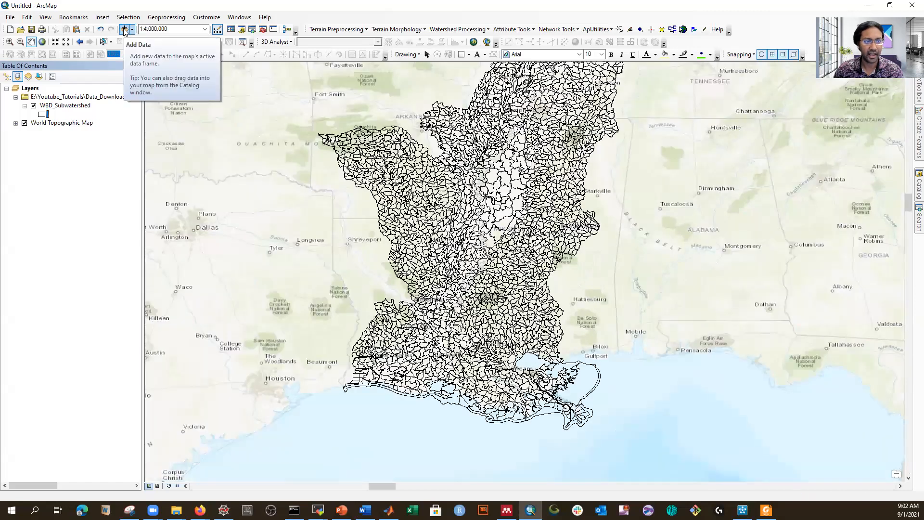
Step: In Add Data, browse through the WBD snapshot folders and come back up to the NHD folder
click(124, 29)
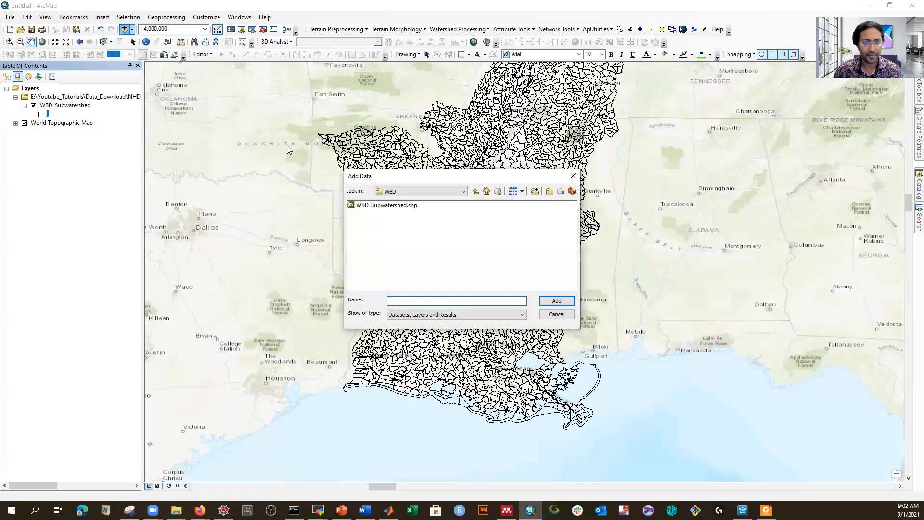
click(476, 192)
click(476, 193)
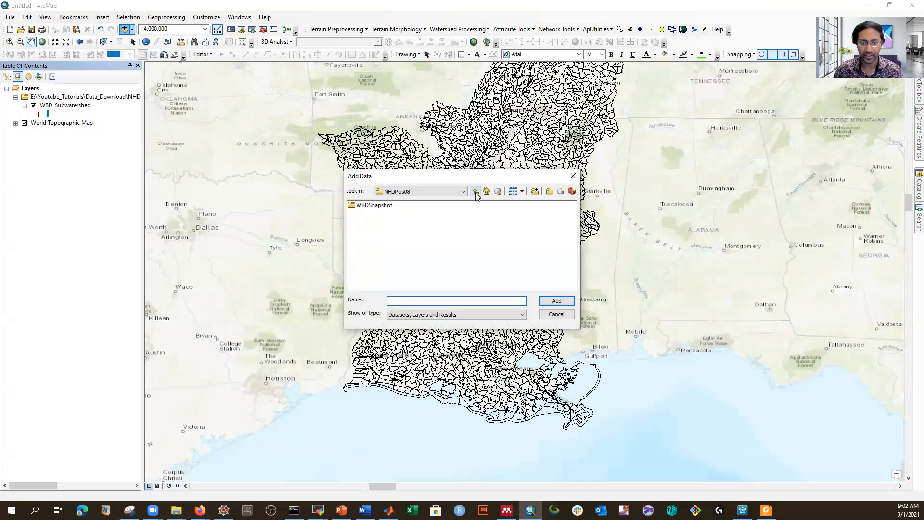
click(475, 192)
click(476, 192)
double_click(430, 215)
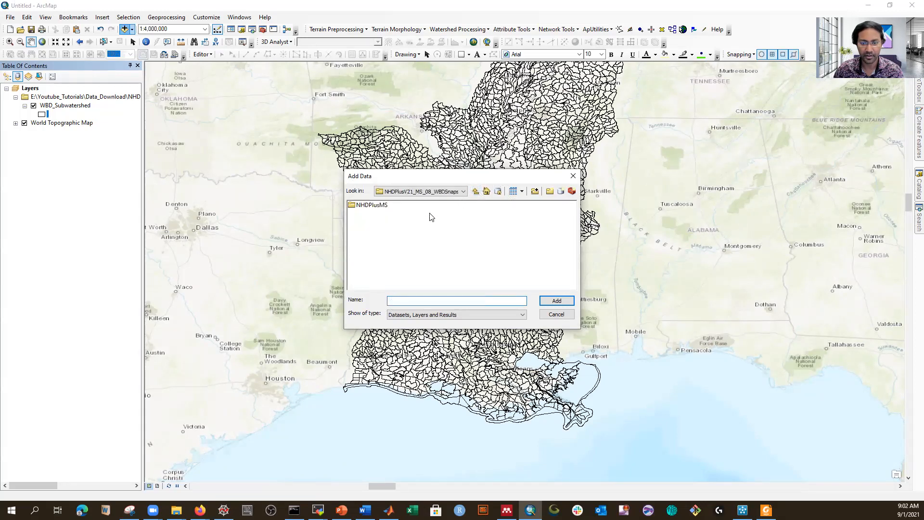
double_click(377, 207)
click(372, 207)
double_click(372, 207)
double_click(373, 207)
click(371, 207)
double_click(371, 207)
click(476, 192)
click(476, 192)
click(476, 192)
click(476, 192)
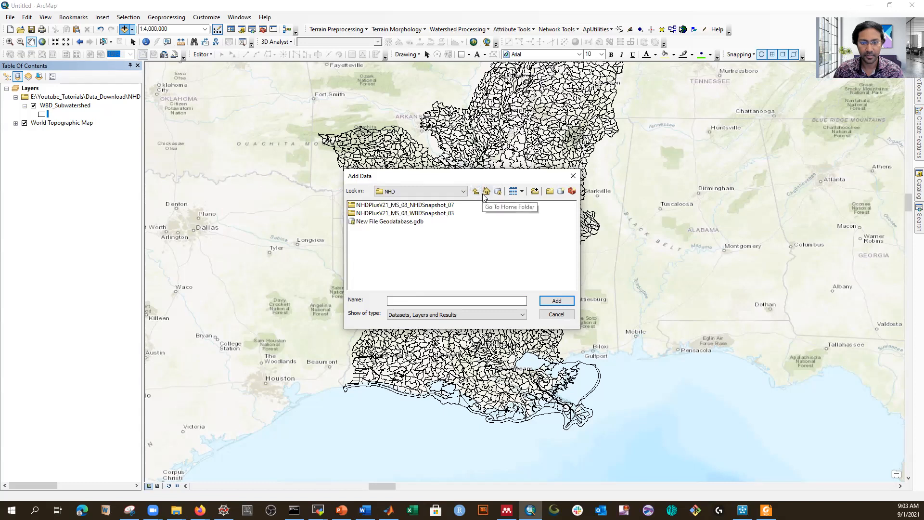
Step: Go into NHDSnapshot_07 > NHDPlus08 > NHDSnapshot > Hydrography and add NHDFlowline.shp
double_click(413, 207)
double_click(374, 206)
double_click(373, 207)
double_click(372, 207)
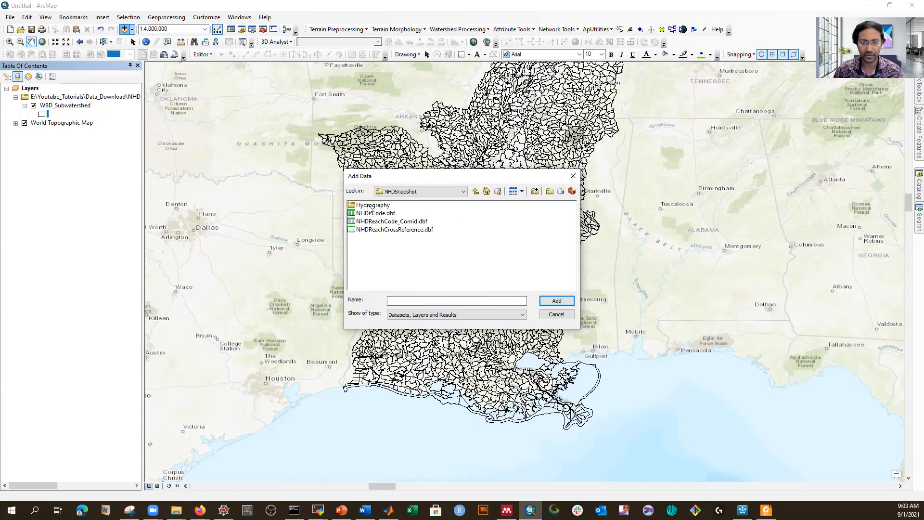
double_click(369, 207)
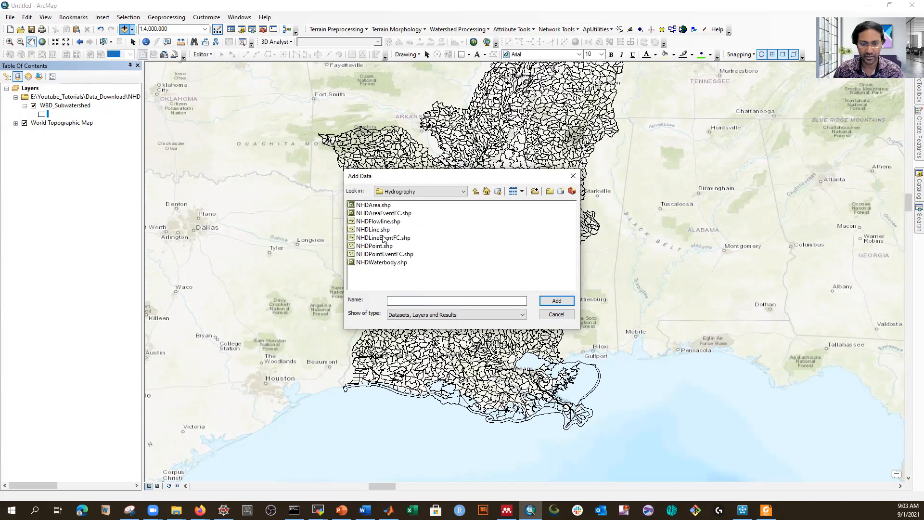
click(375, 223)
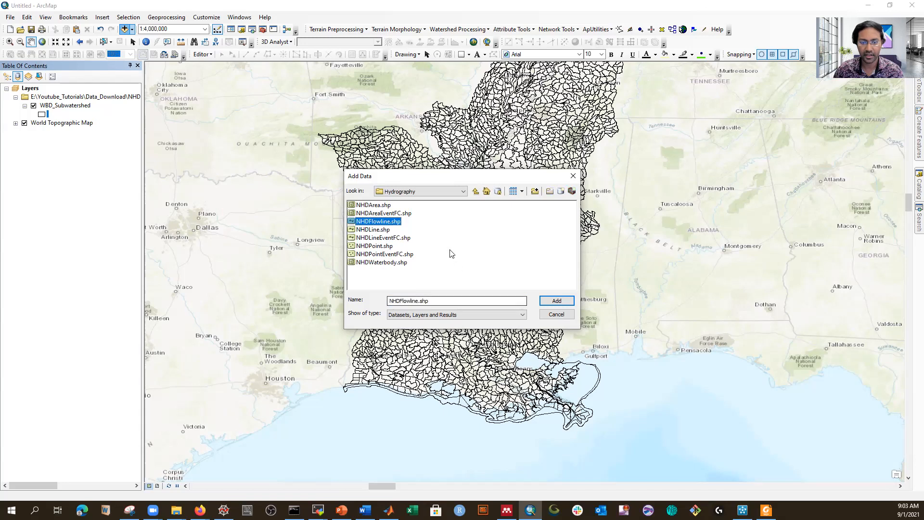
click(553, 300)
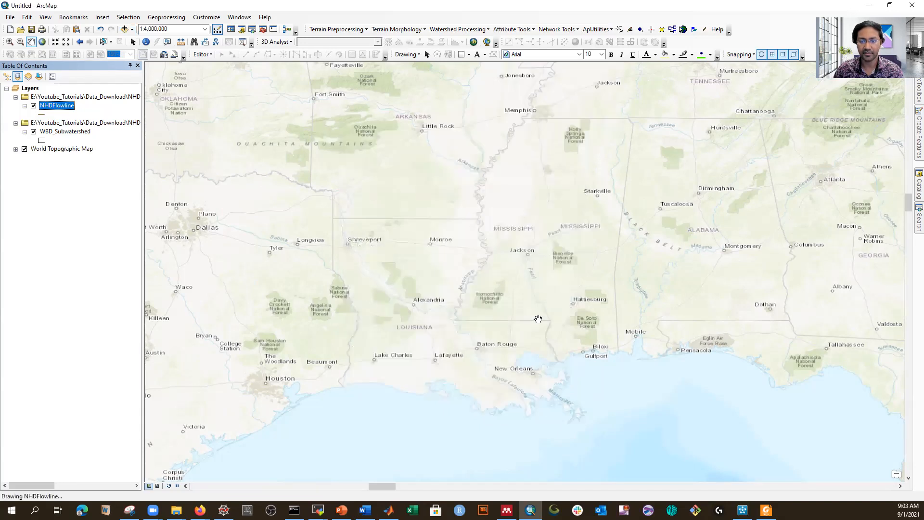
Step: Uncheck WBD_Subwatershed, zoom to the NHDFlowline layer, and open its 190,275-record attribute table
click(33, 132)
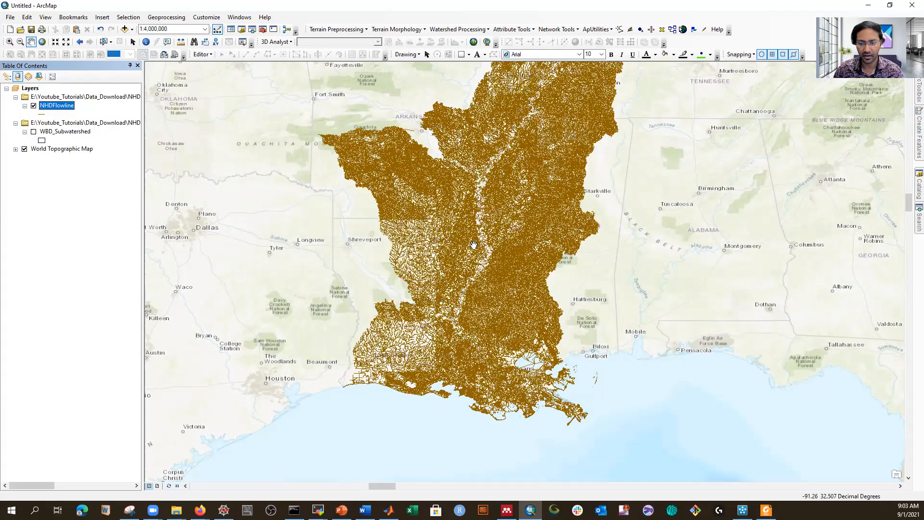
scroll(484, 246, down, 2)
scroll(496, 322, up, 15)
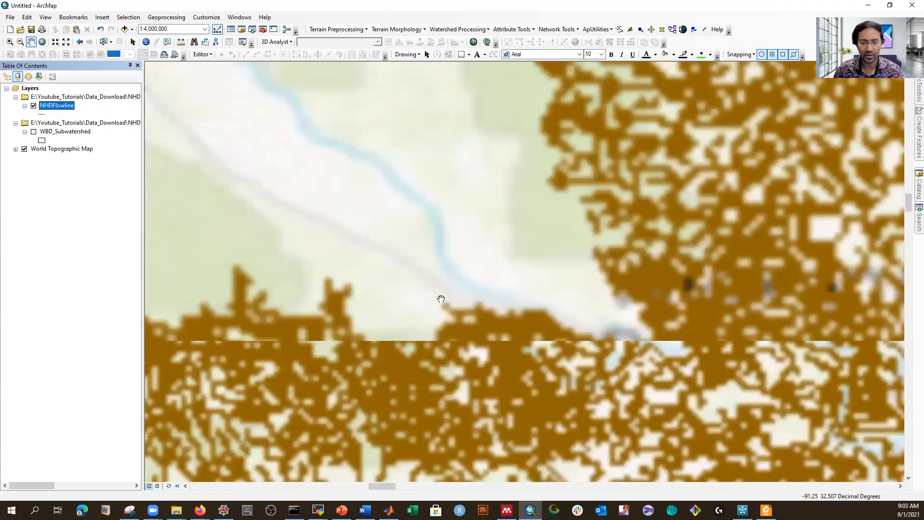
scroll(450, 270, down, 9)
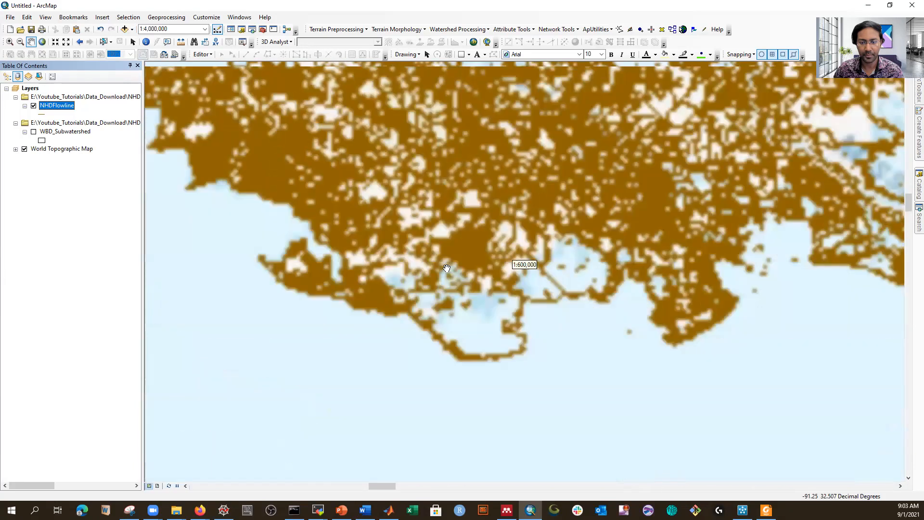
scroll(445, 269, up, 3)
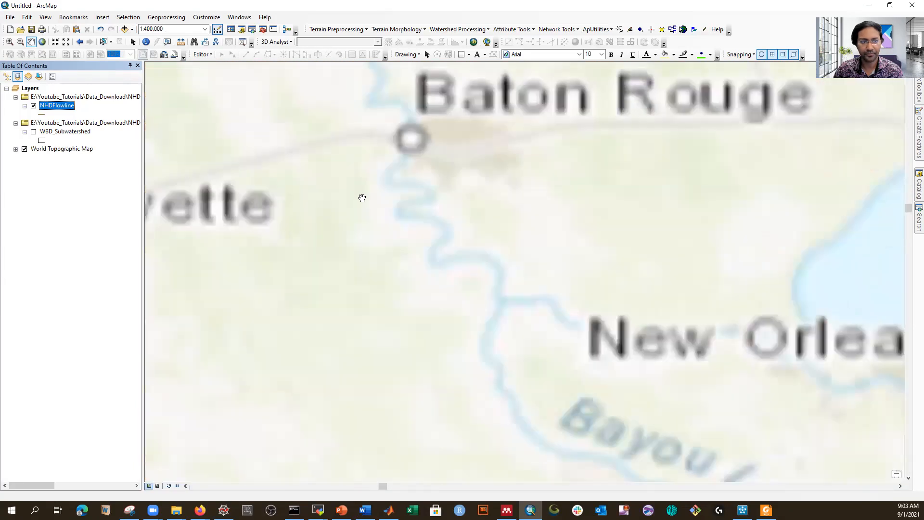
right_click(49, 107)
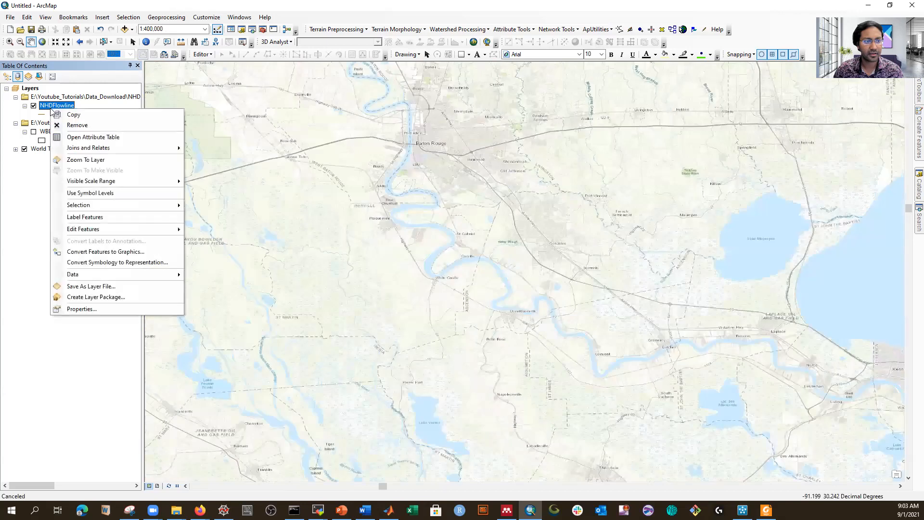
click(91, 164)
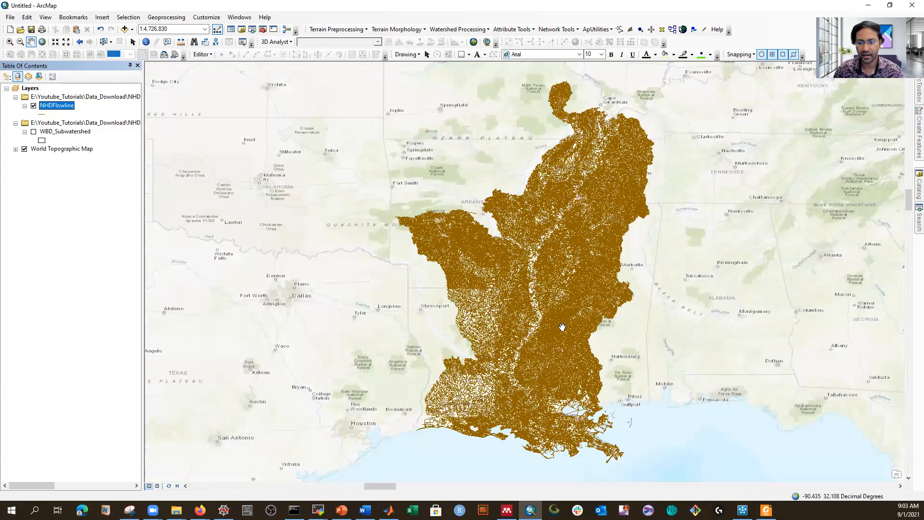
right_click(60, 106)
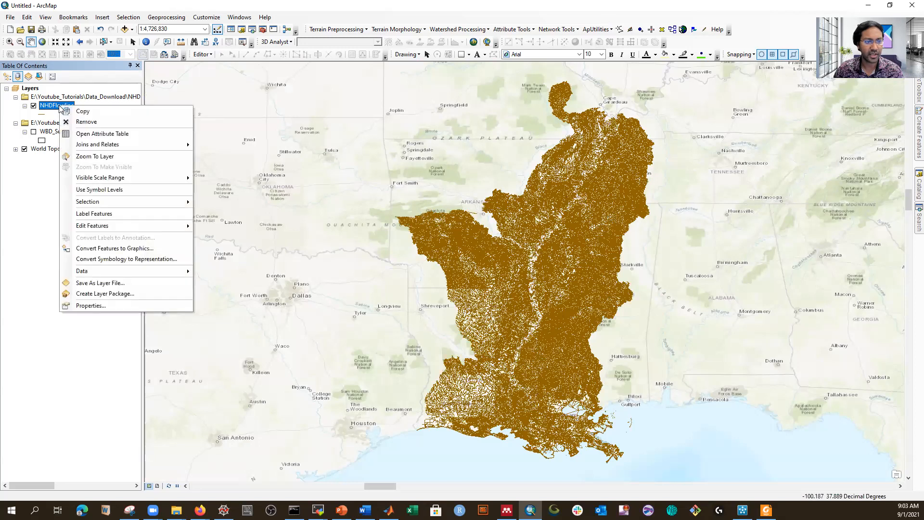
click(90, 135)
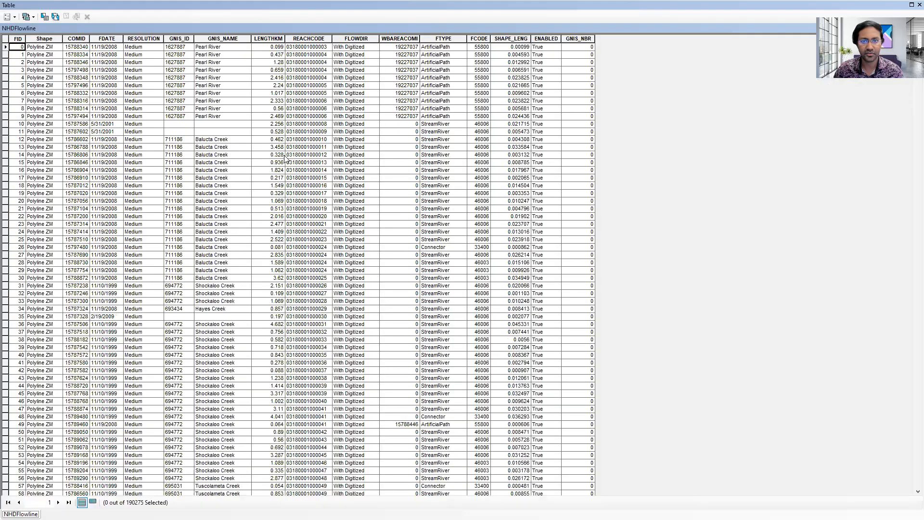
Step: Scroll through the NHDFlowline attribute table, select the COMID column, then close the table
drag(918, 46, 908, 497)
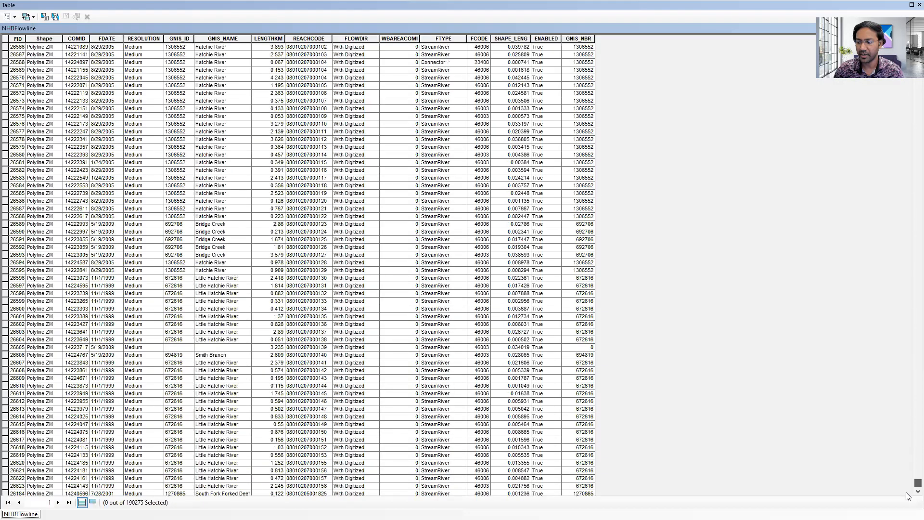
scroll(159, 344, down, 20)
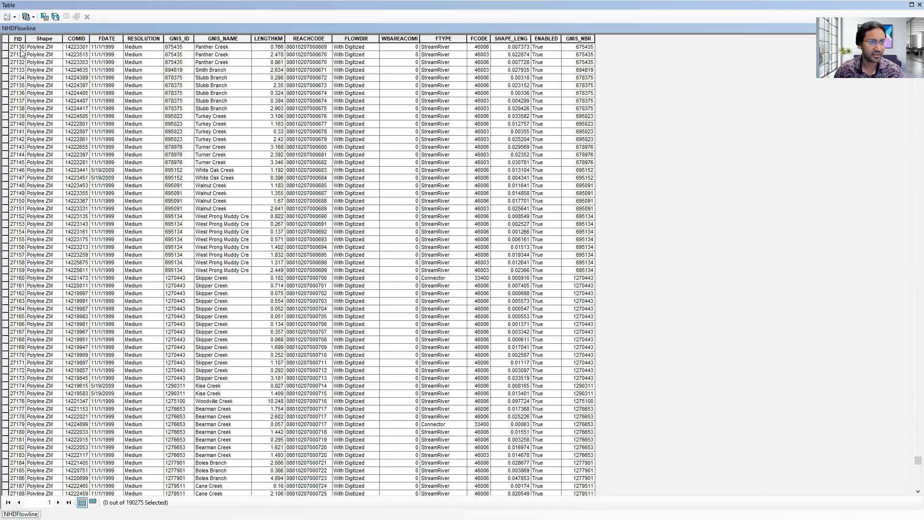
click(73, 40)
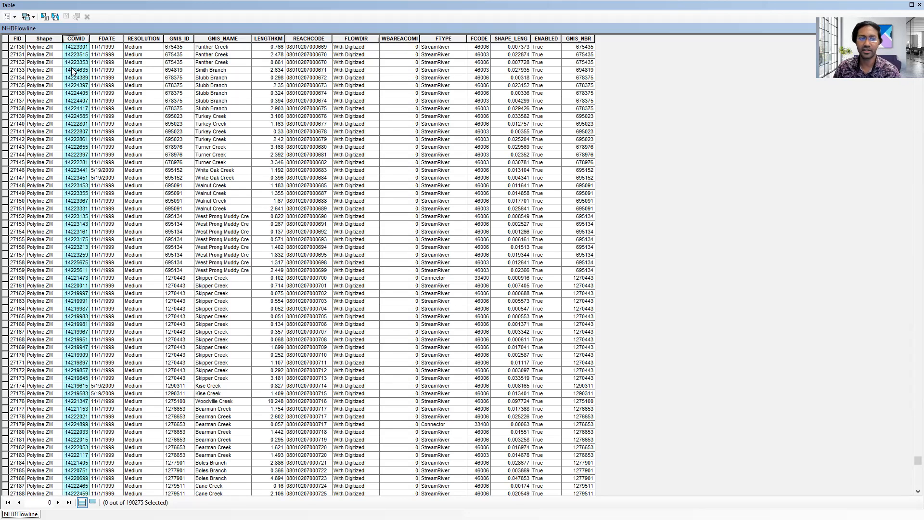
scroll(76, 149, down, 20)
scroll(106, 211, up, 12)
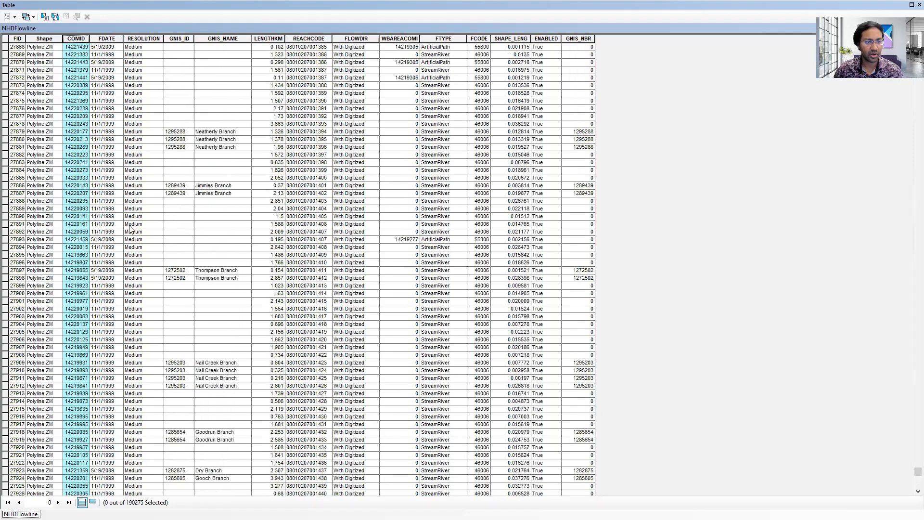
scroll(130, 230, up, 20)
scroll(287, 179, up, 20)
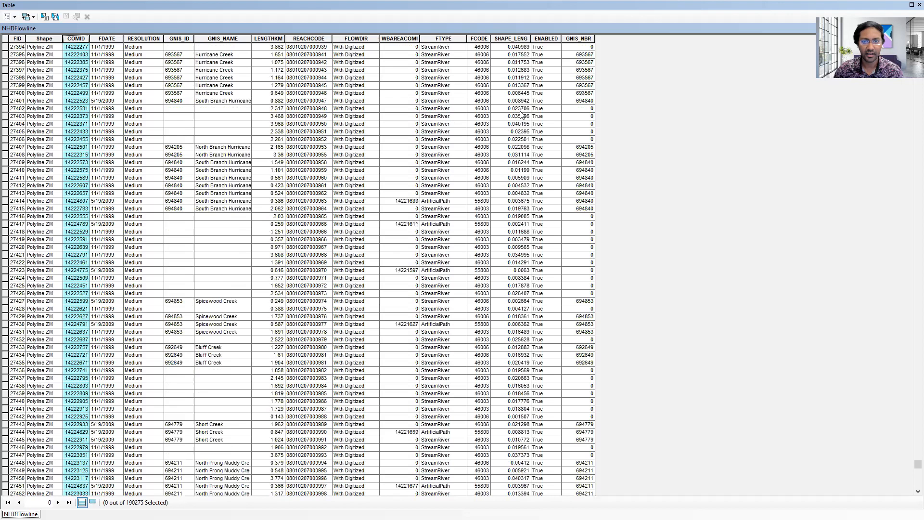
click(920, 5)
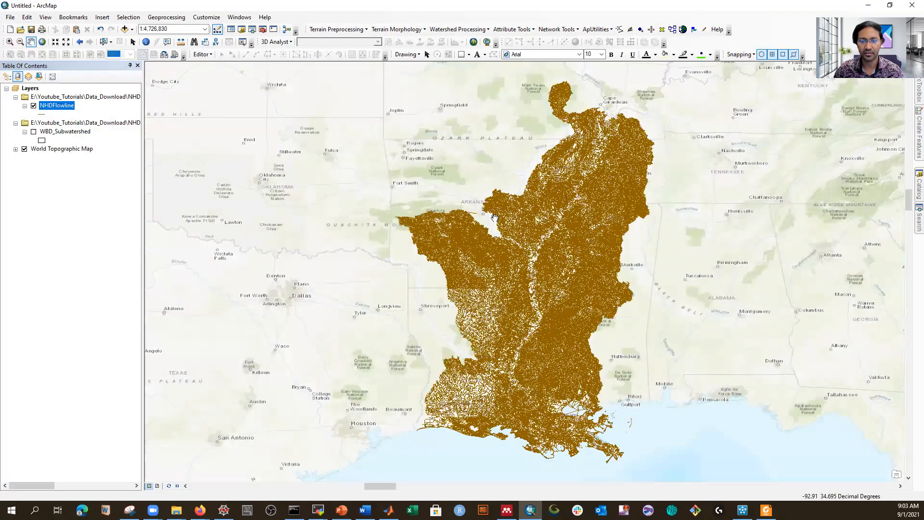
Step: Turn WBD_Subwatershed back on and give it red outlines of width 2
scroll(573, 457, down, 5)
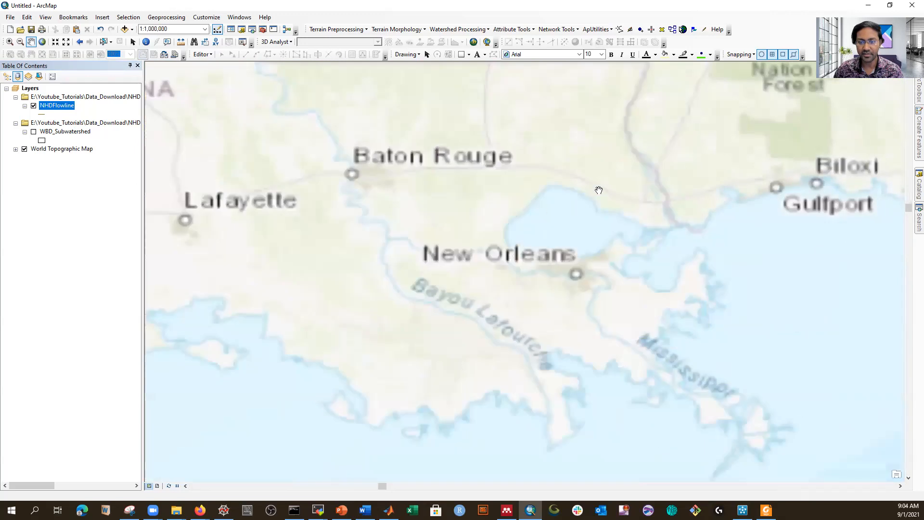
scroll(471, 190, down, 1)
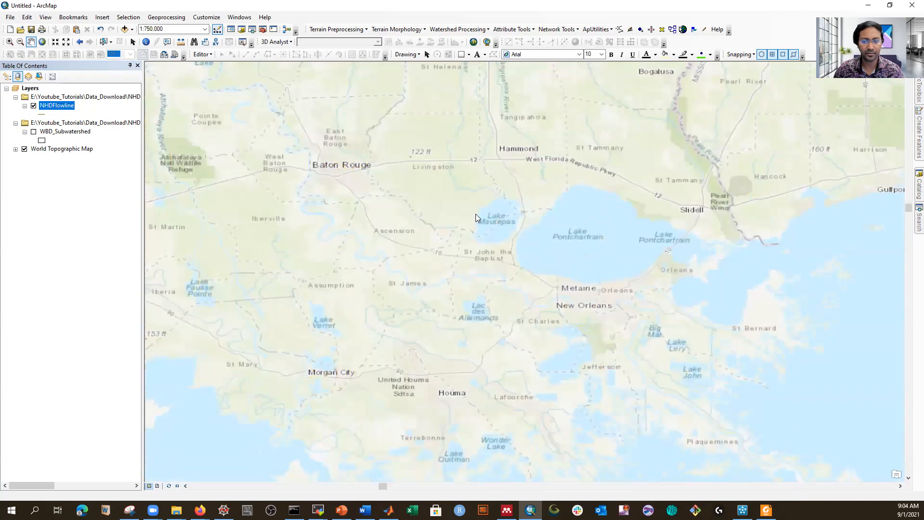
click(34, 131)
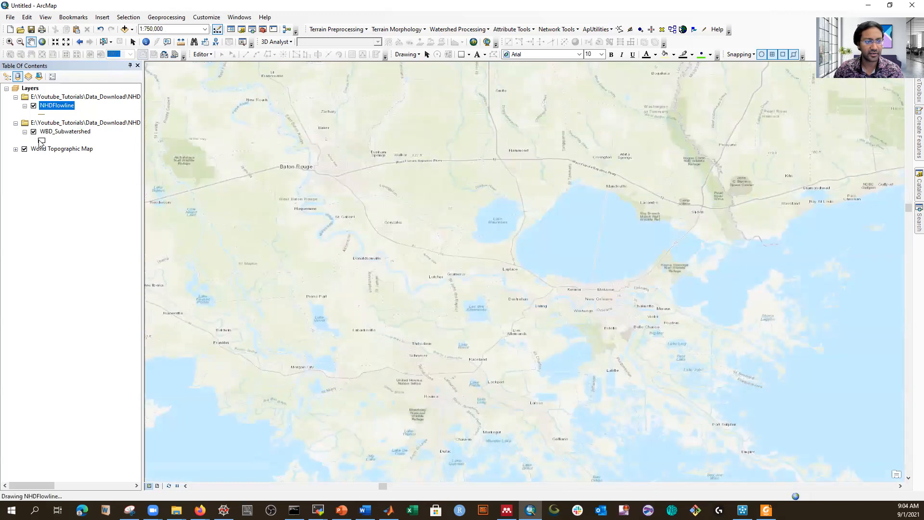
click(41, 141)
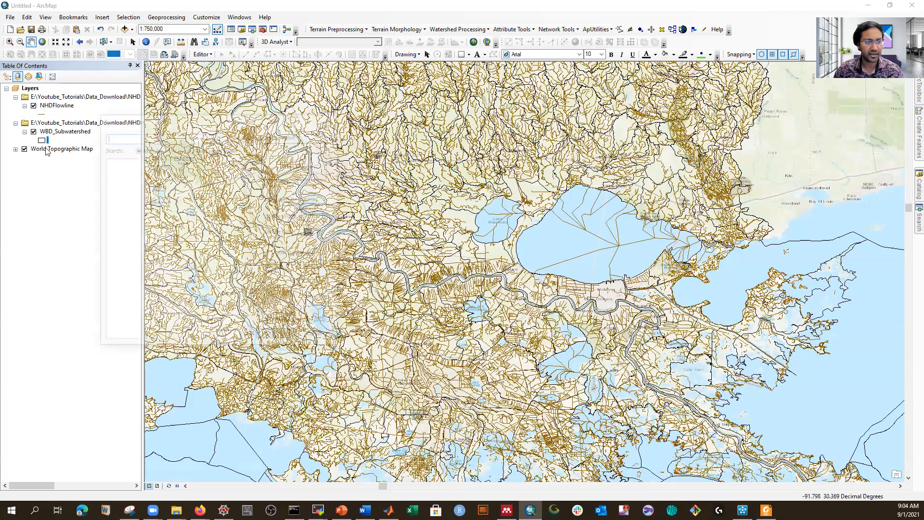
click(330, 214)
click(329, 213)
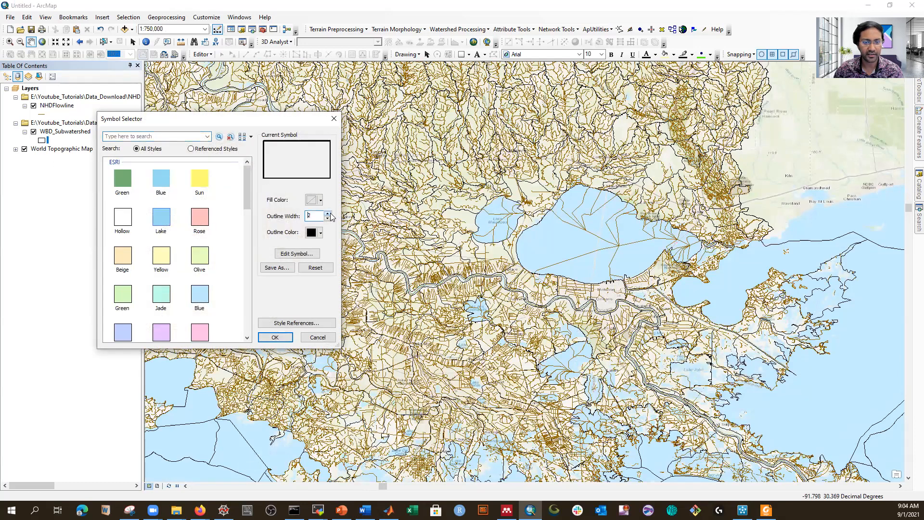
click(321, 233)
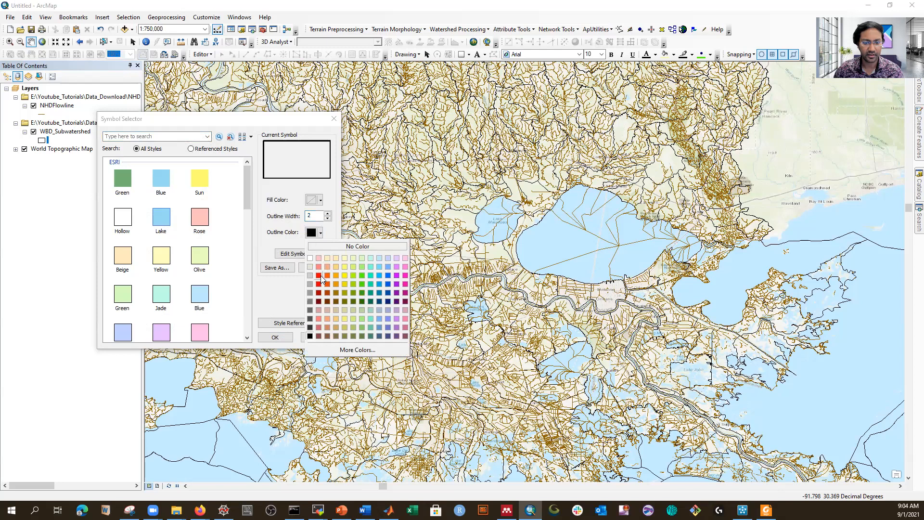
click(319, 276)
click(274, 337)
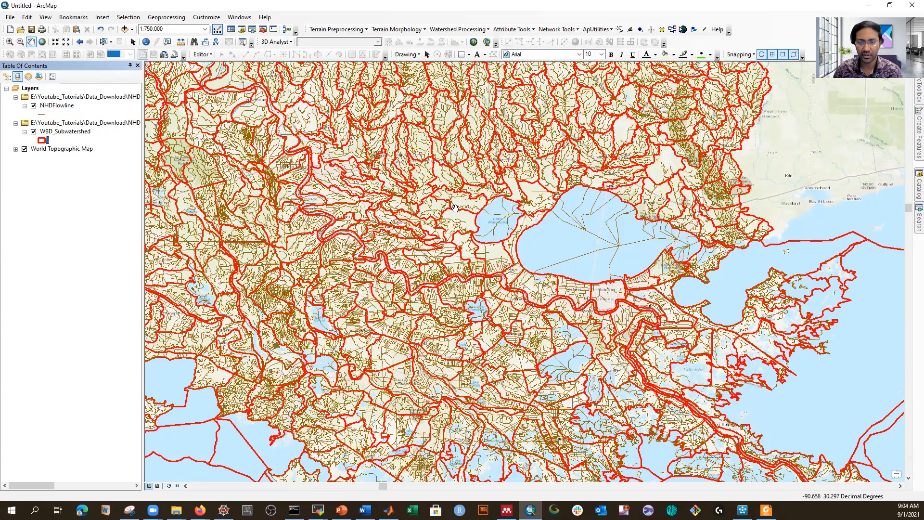
scroll(455, 208, up, 5)
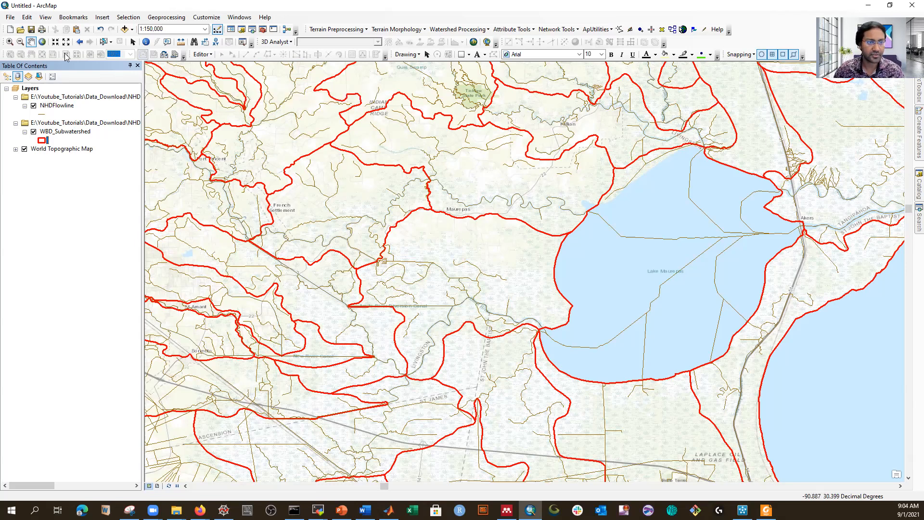
Step: Box-select the 40 subwatersheds west of Lake Maurepas, then zoom out to 1:300,000
click(103, 42)
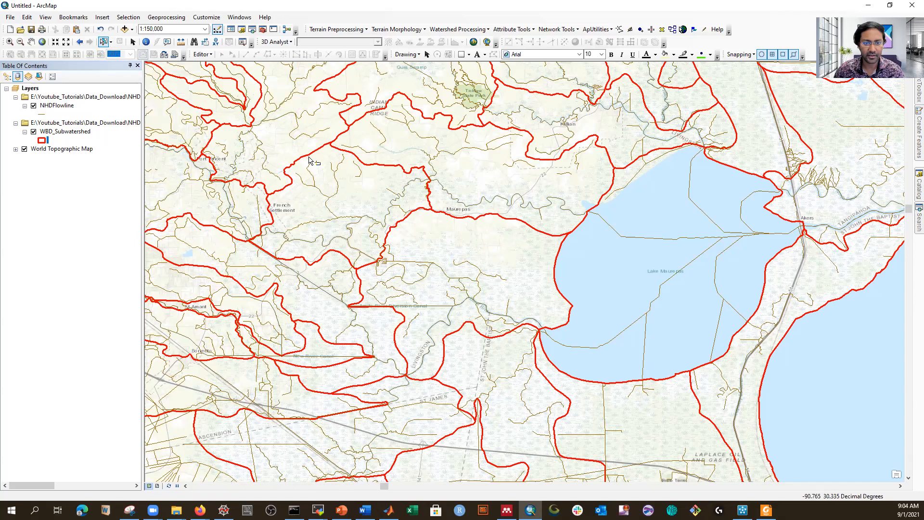
drag(286, 155, 419, 239)
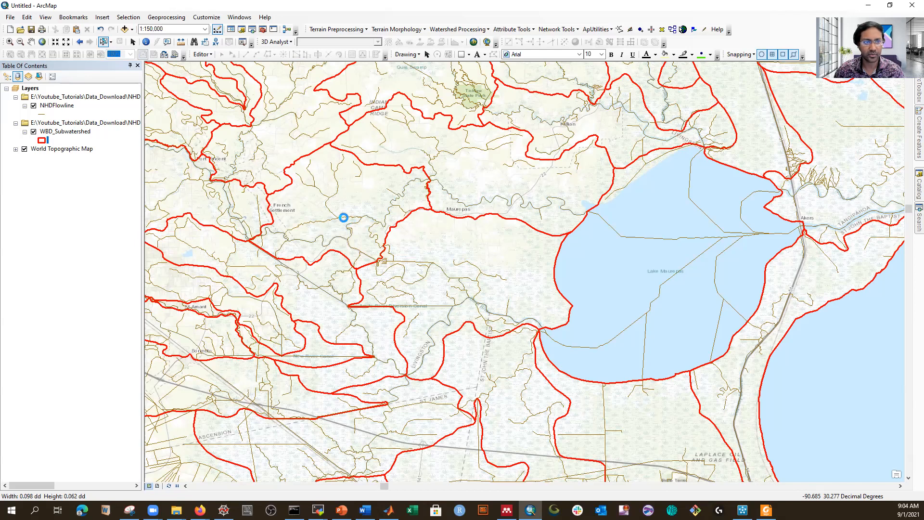
scroll(417, 262, up, 1)
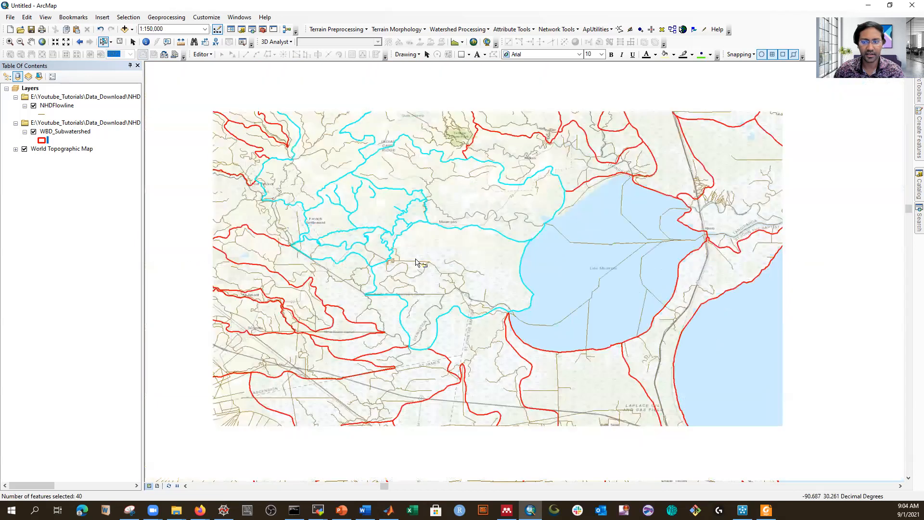
scroll(417, 263, up, 1)
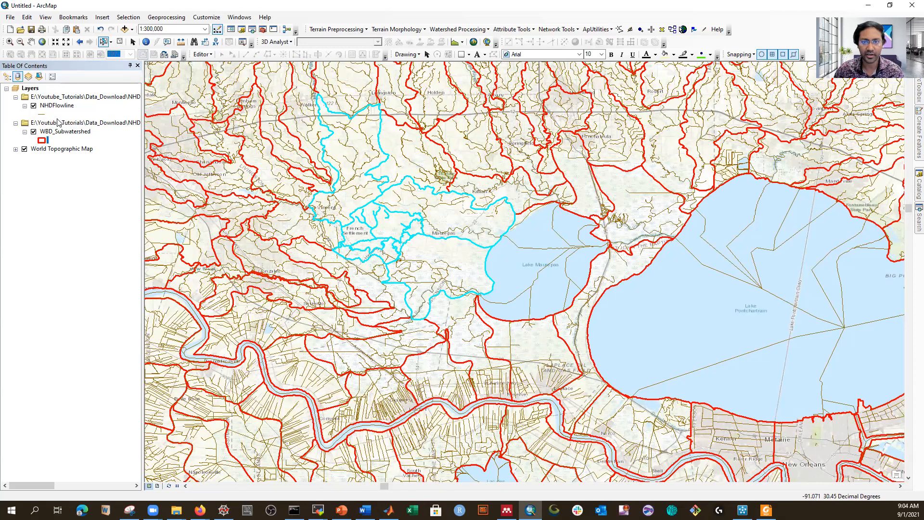
Step: Start exporting the selected WBD_Subwatershed features, creating a Shapefiles folder and browsing to the NHD snapshot folder
right_click(62, 132)
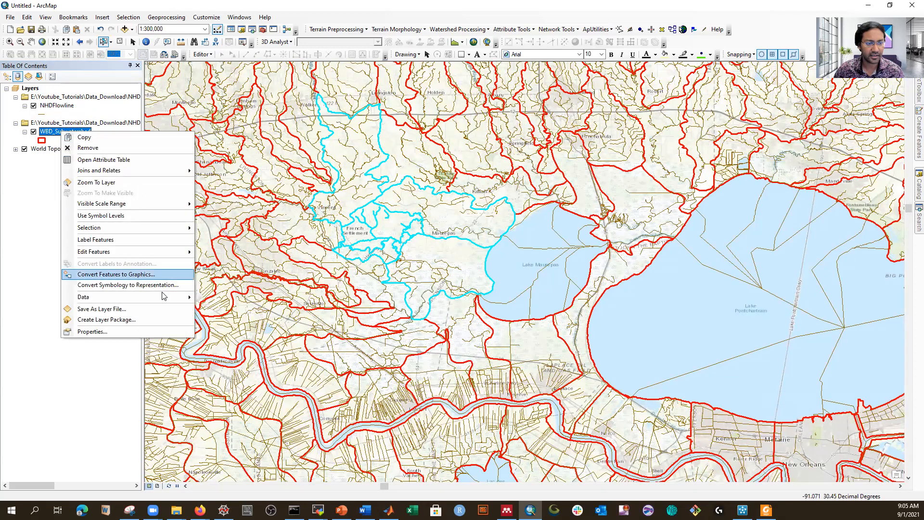
mouse_move(183, 303)
click(231, 309)
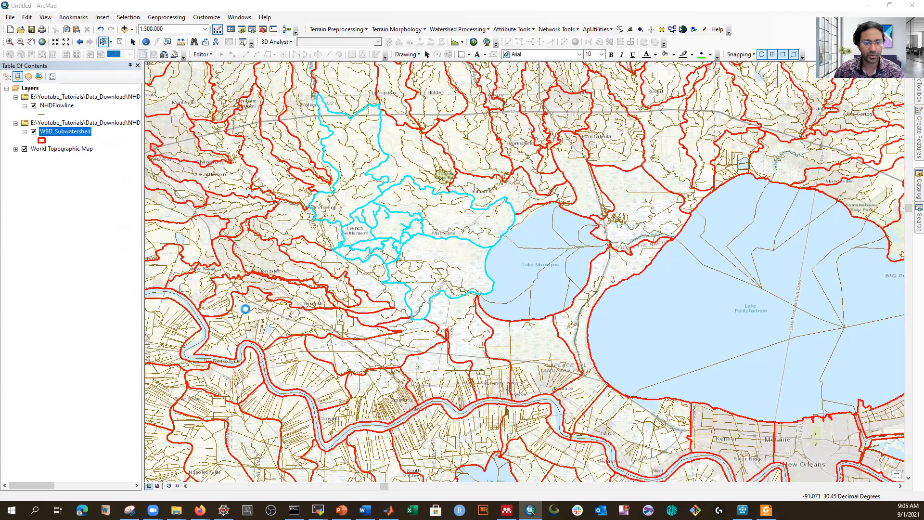
click(544, 270)
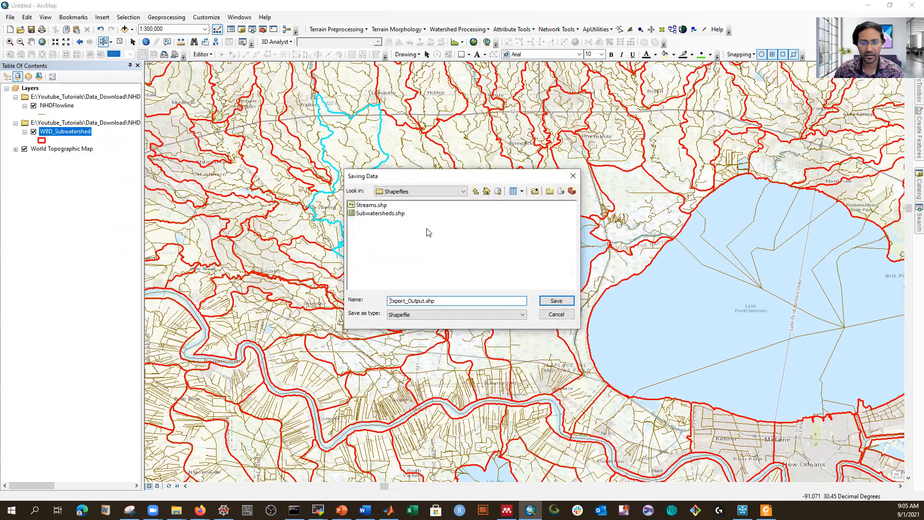
click(463, 192)
click(476, 196)
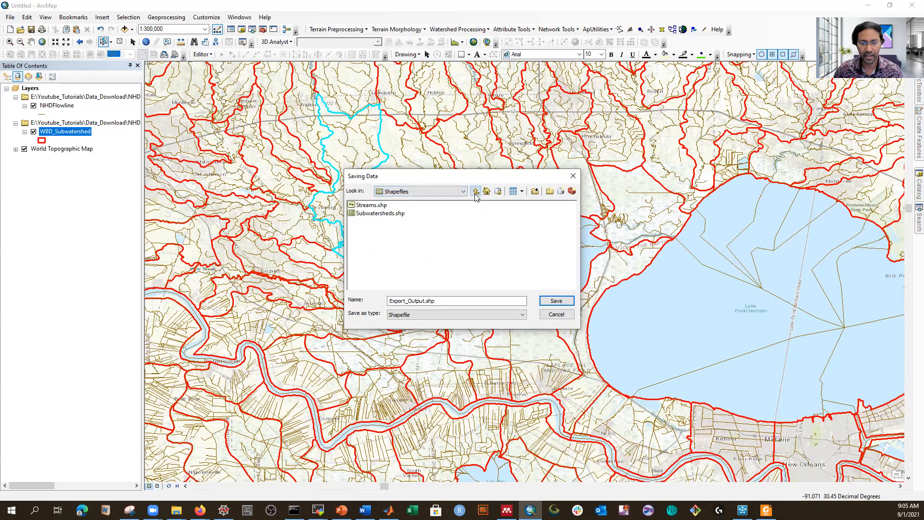
click(475, 193)
click(476, 195)
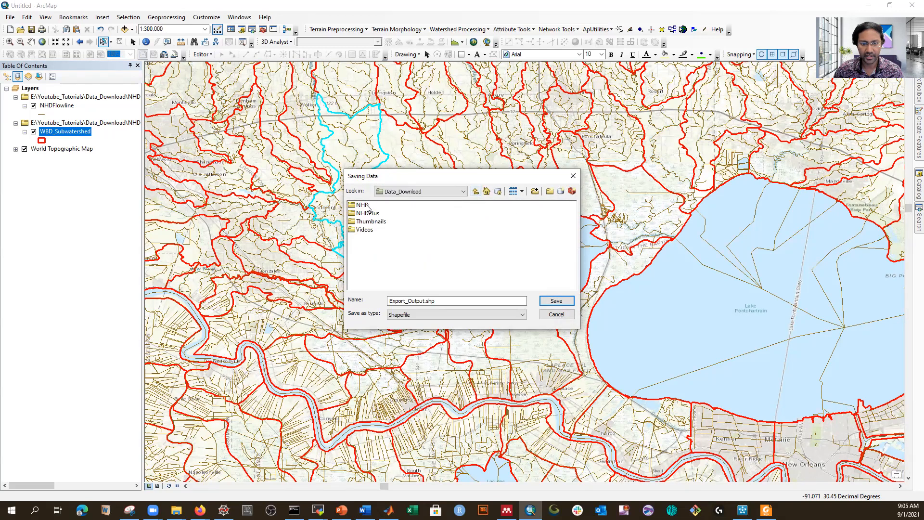
click(550, 193)
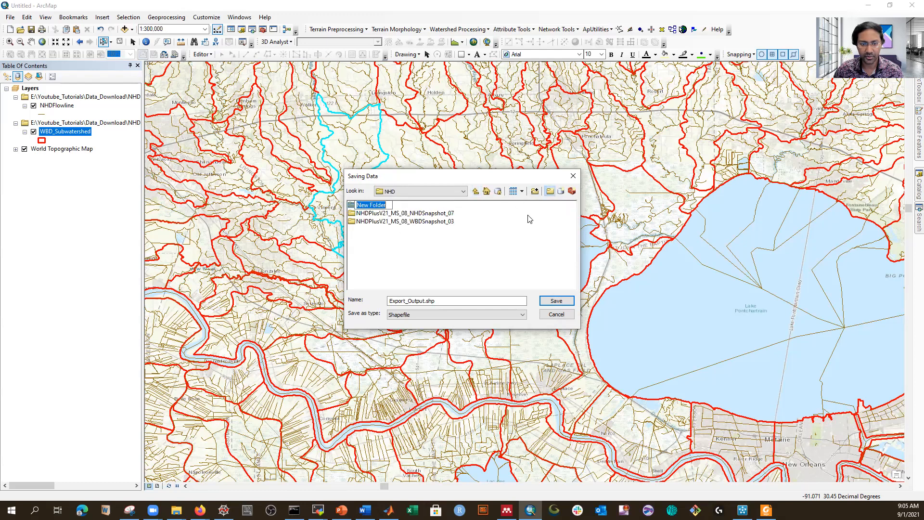
text(Shapefiles)
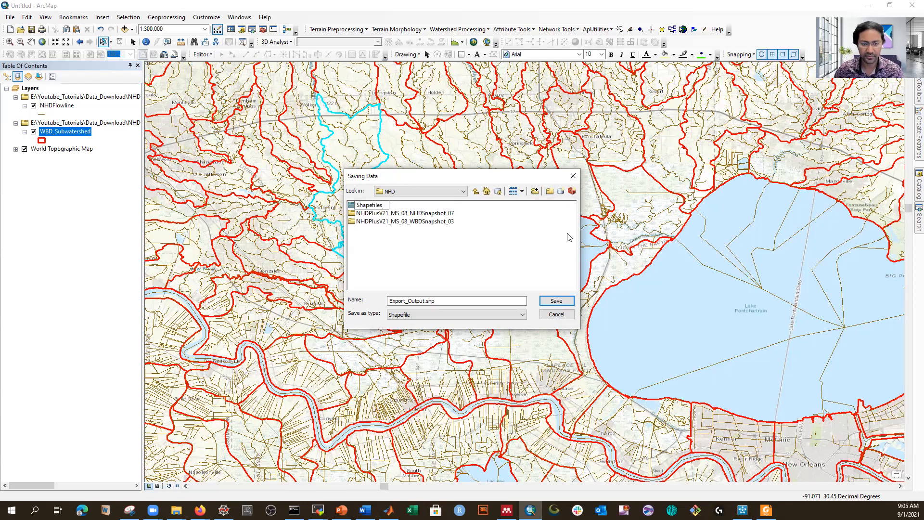
click(507, 268)
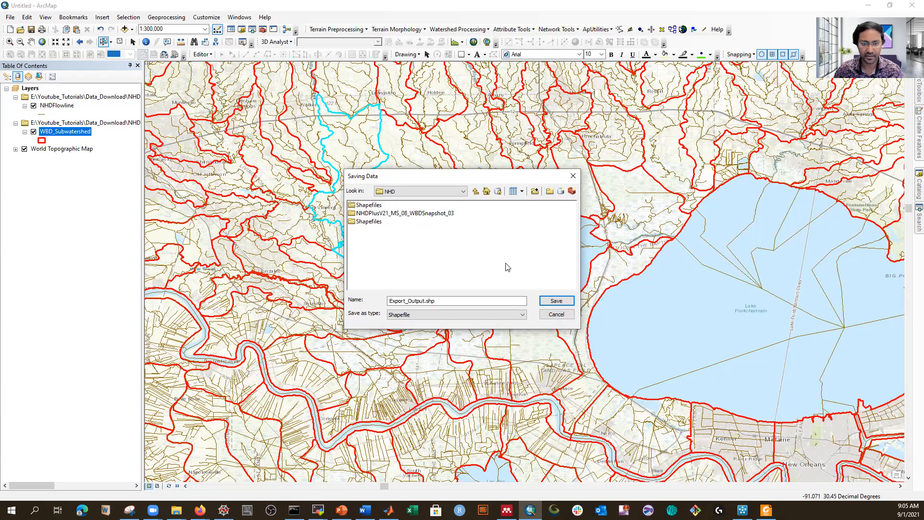
double_click(380, 213)
Step: Name the output Subbasins, run the export, and add it to the map
drag(438, 301, 367, 300)
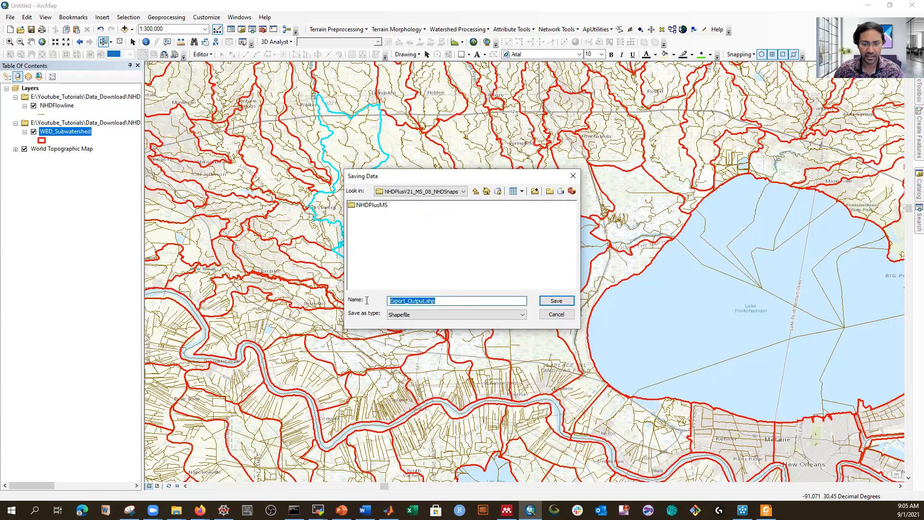
text(Subbasins)
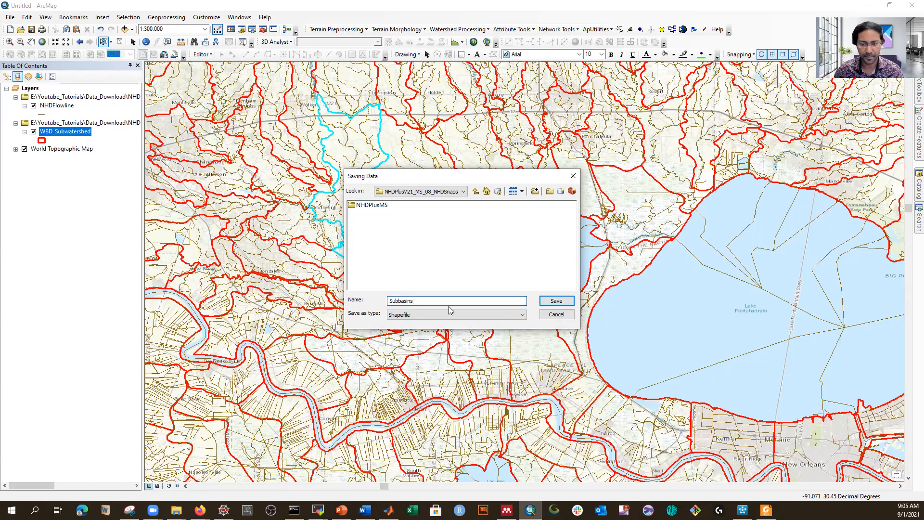
click(555, 302)
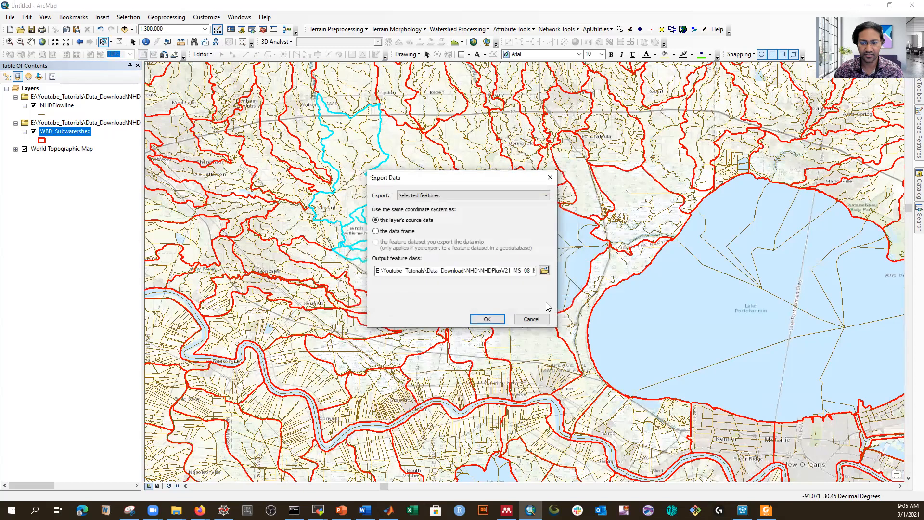
click(483, 317)
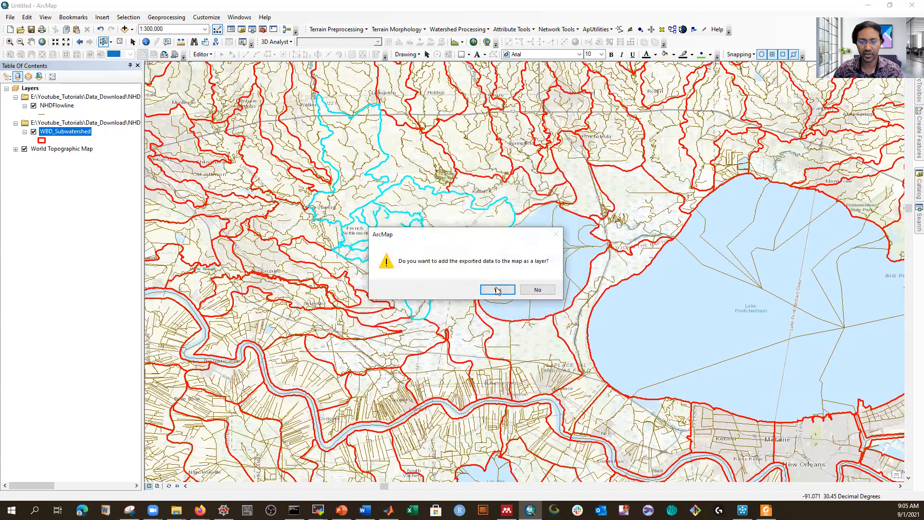
click(498, 290)
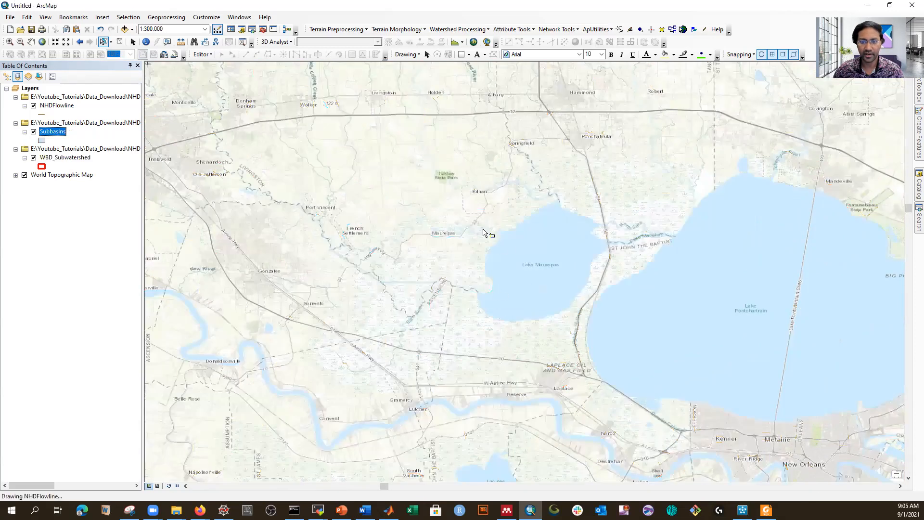
Step: Hide WBD_Subwatershed and clear the current feature selection
click(33, 158)
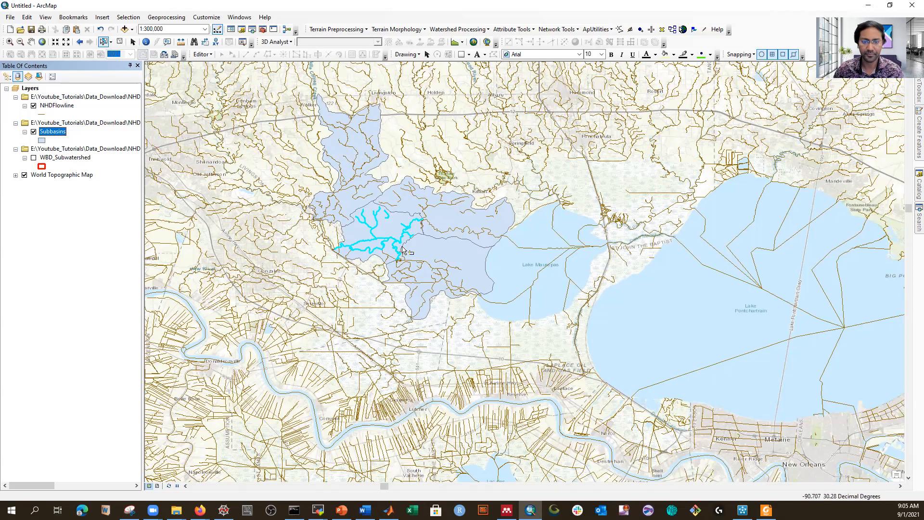
click(120, 41)
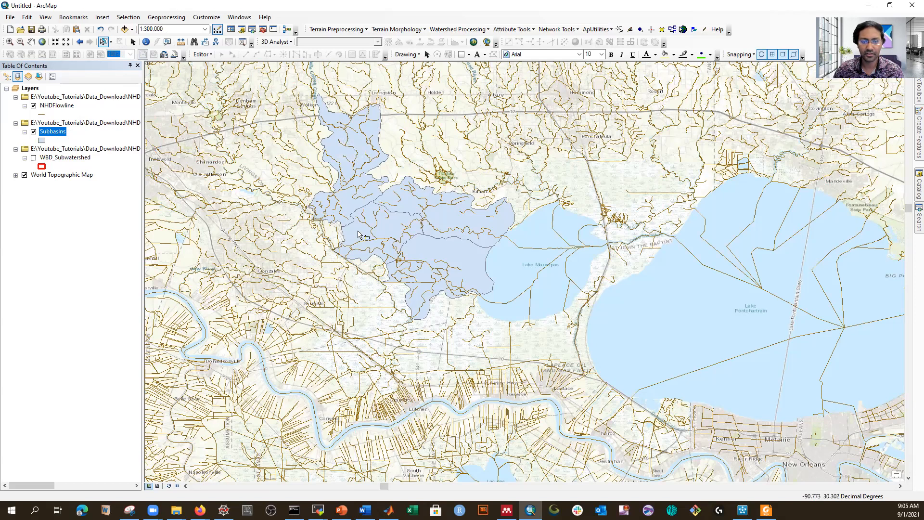
Step: Select By Location: NHDFlowline features completely within Subbasins, yielding 187 selected flowlines
click(128, 18)
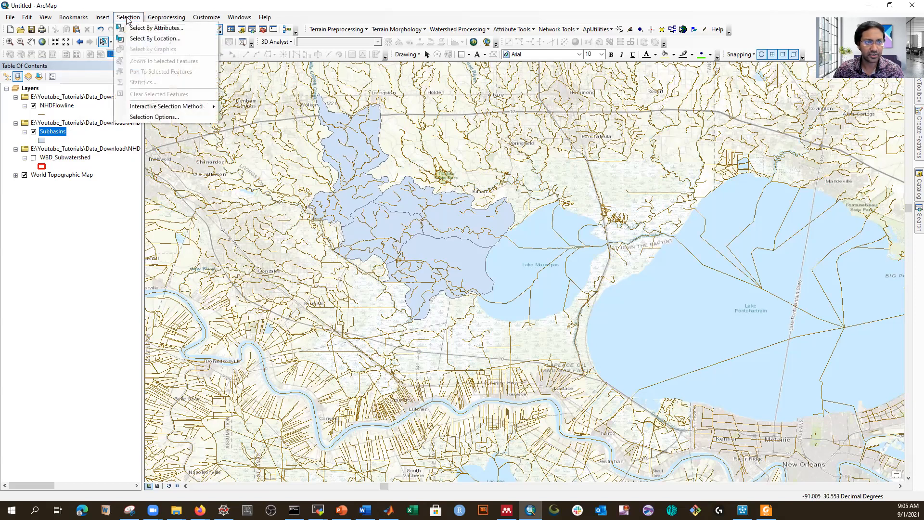
click(138, 38)
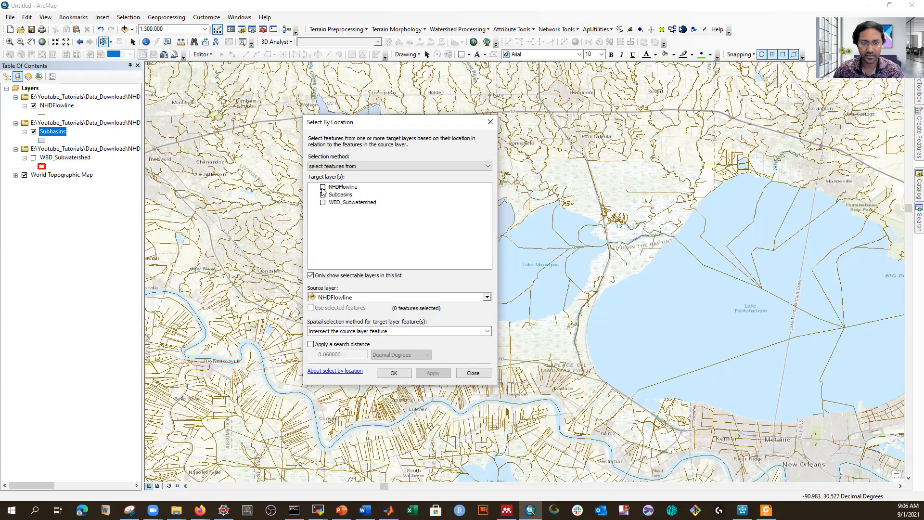
click(323, 188)
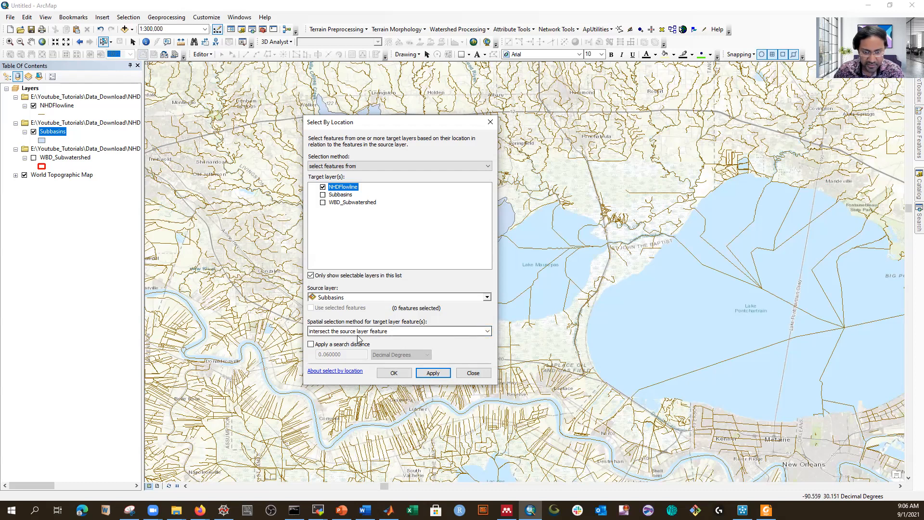
click(487, 332)
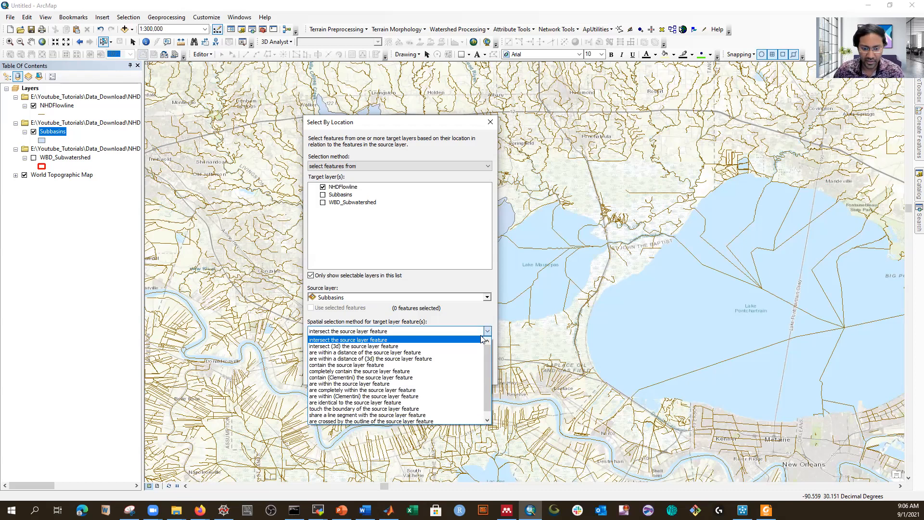
scroll(460, 351, down, 1)
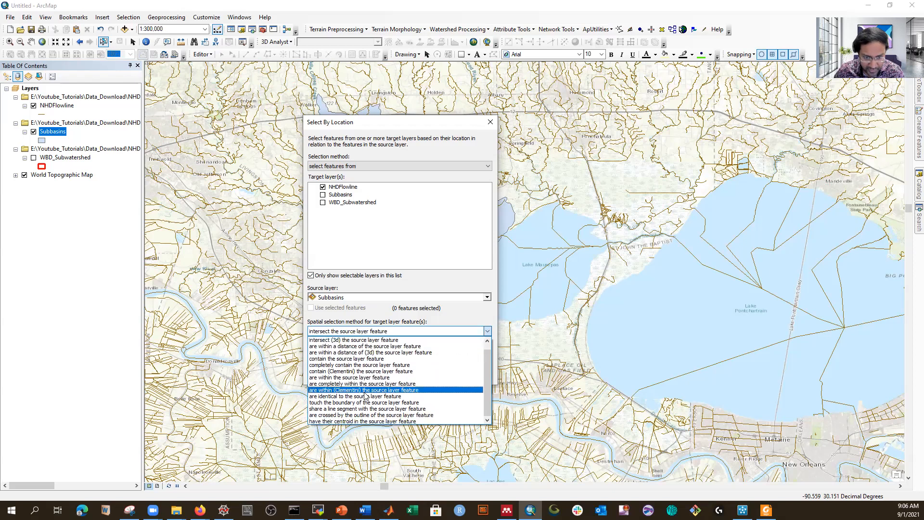
click(333, 384)
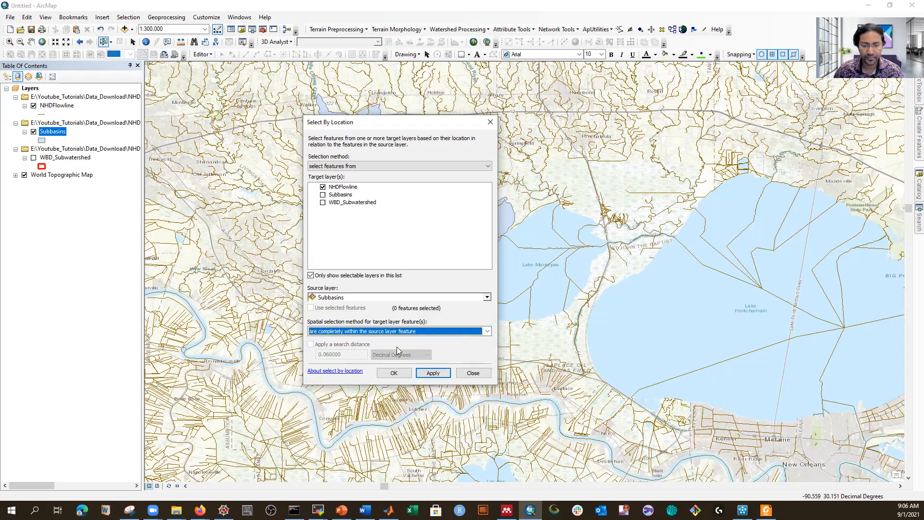
click(433, 373)
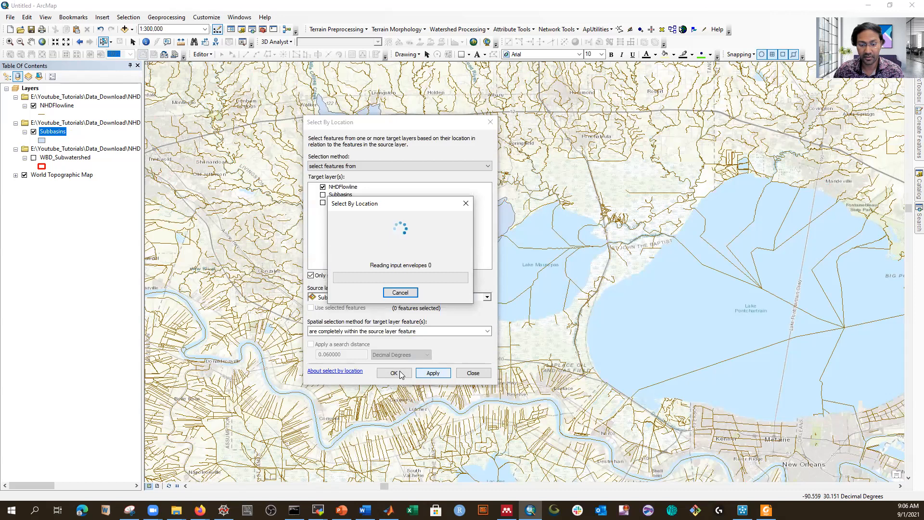
click(399, 373)
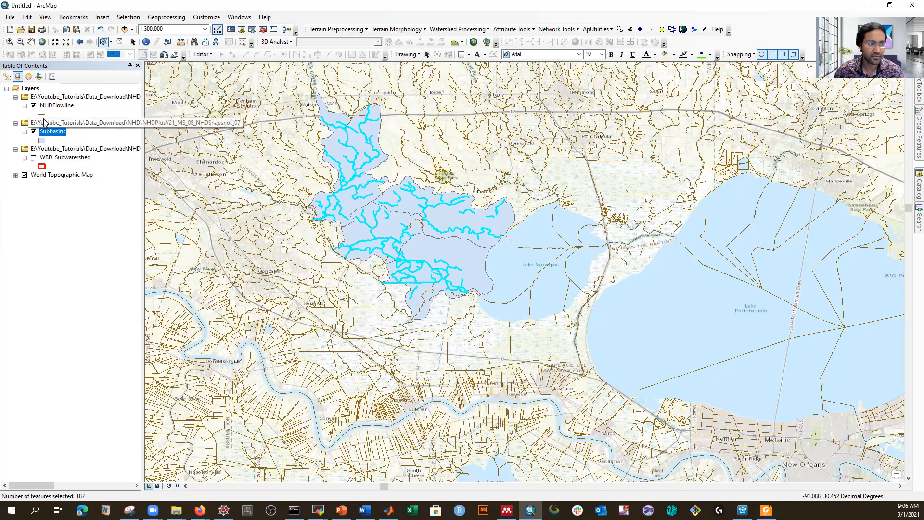
Step: Export the selected NHDFlowline features as the streams shapefile and add it as a layer
right_click(54, 107)
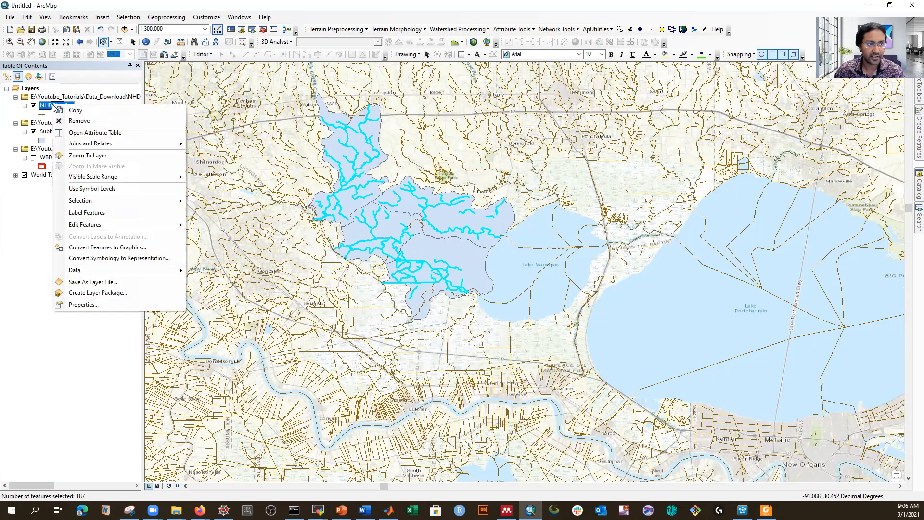
mouse_move(174, 271)
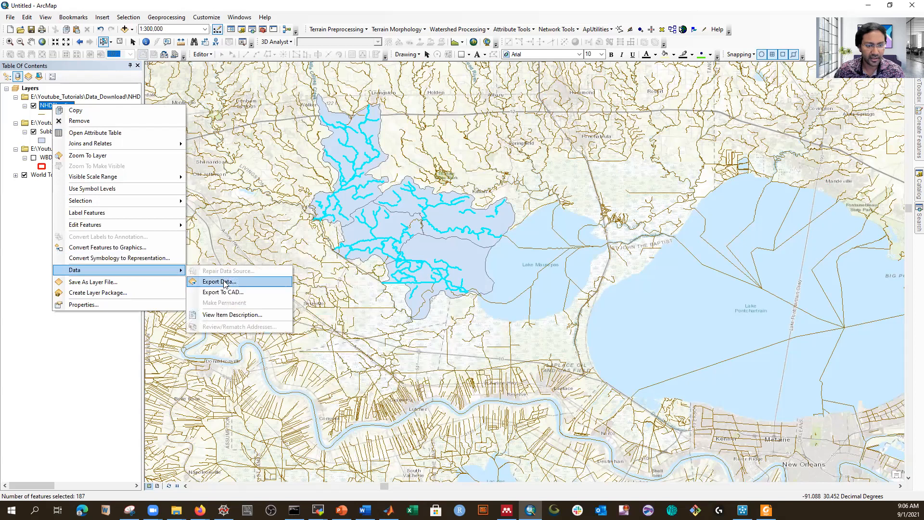
click(219, 282)
click(544, 270)
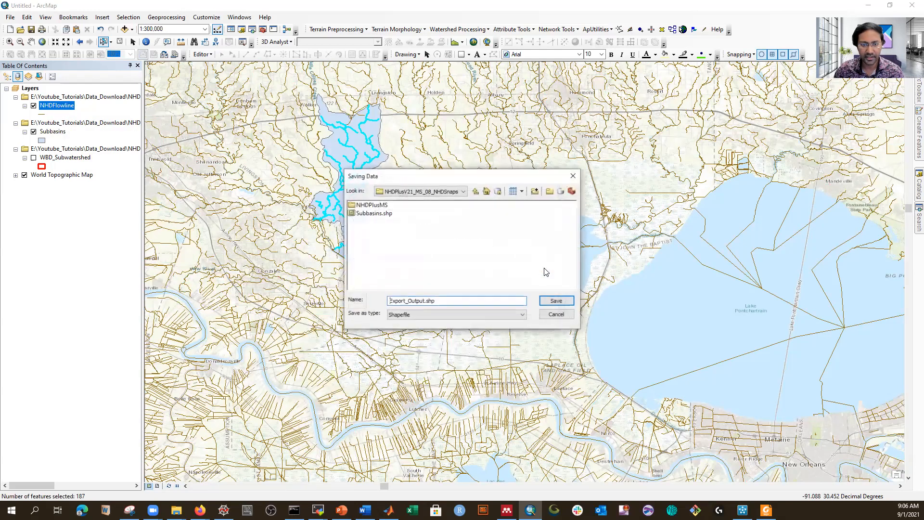
drag(438, 302, 315, 299)
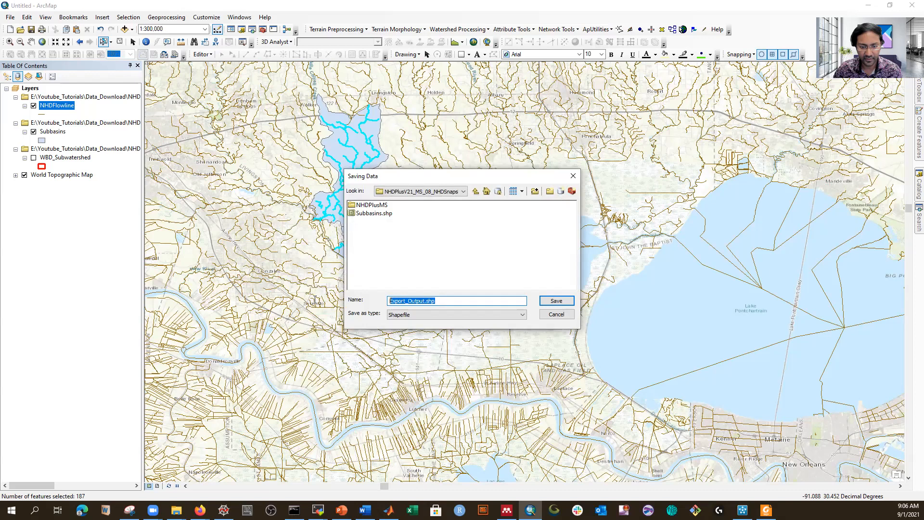
text(stream)
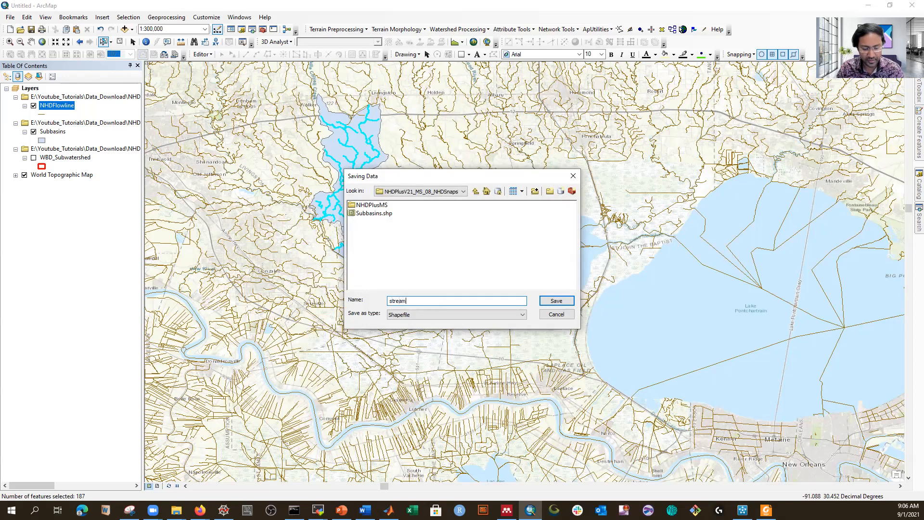
click(556, 301)
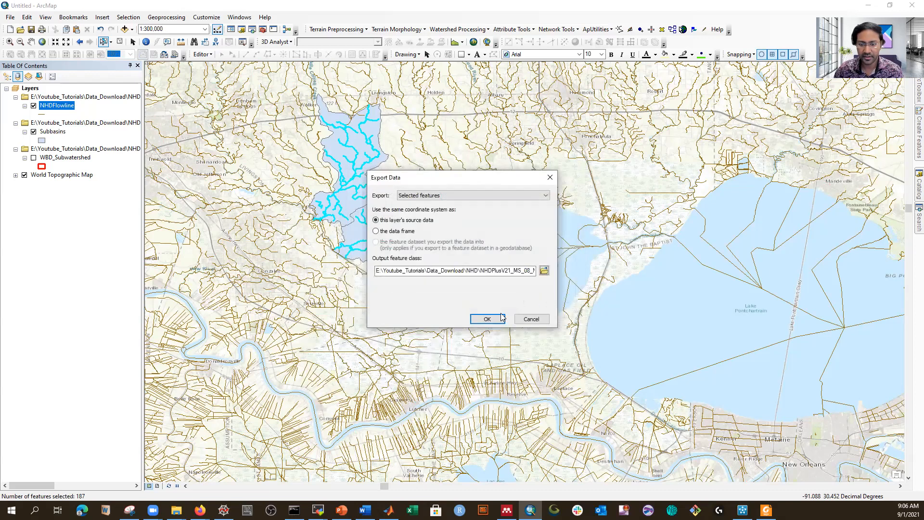
click(483, 318)
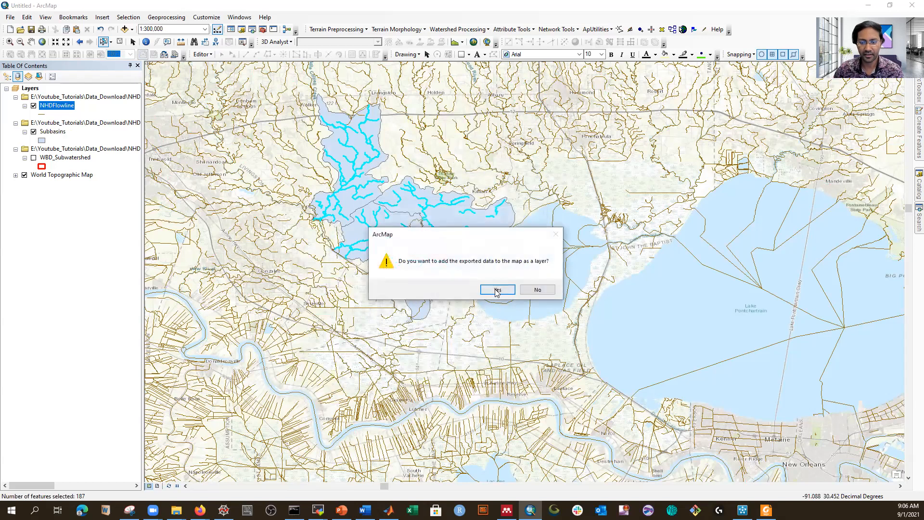
click(496, 290)
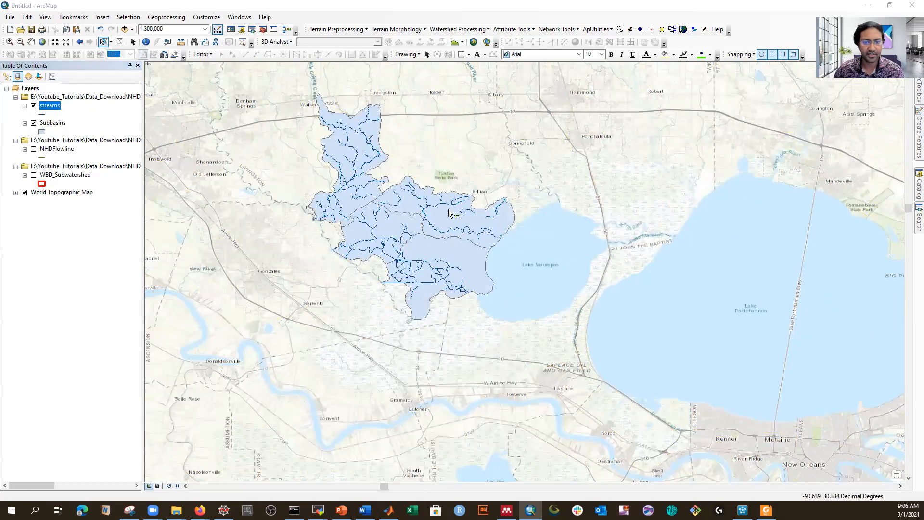
right_click(48, 109)
click(77, 132)
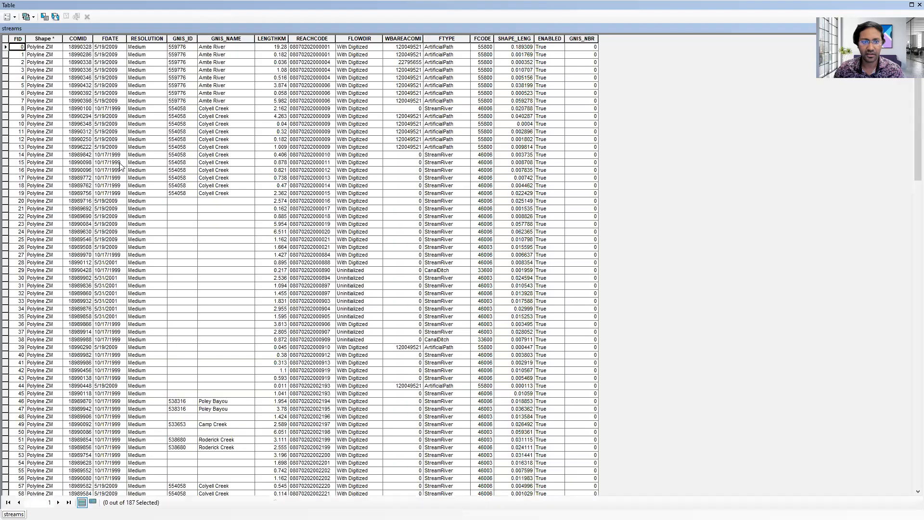
scroll(99, 187, down, 20)
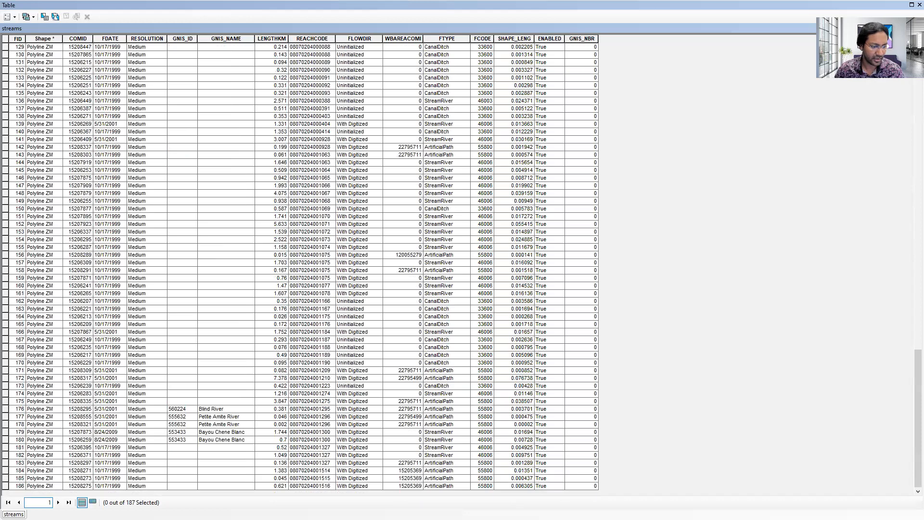
scroll(331, 189, up, 20)
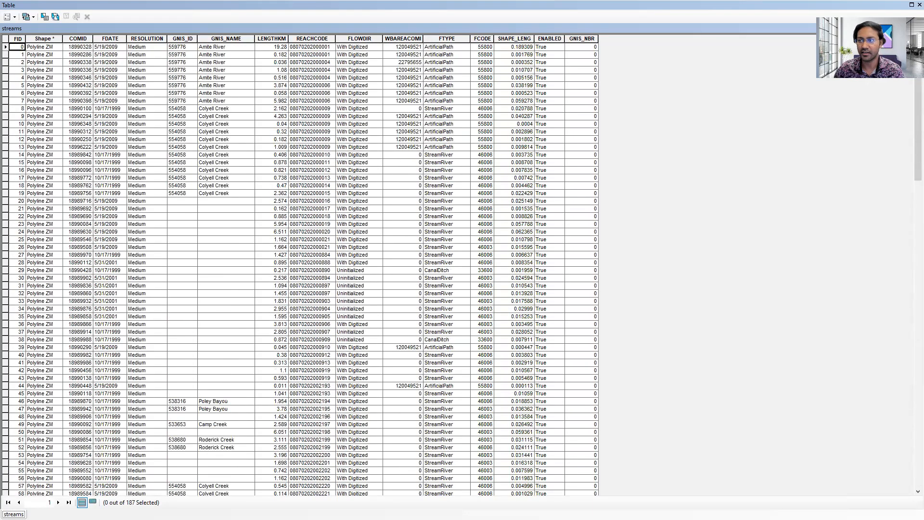
click(920, 5)
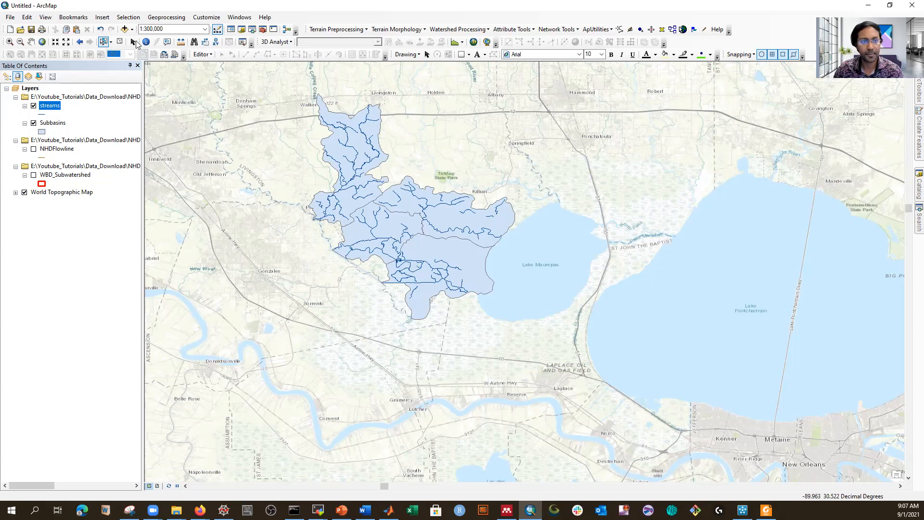
Step: Run Conversion Tools > Excel > Table To Excel on streams, producing streams_TableToExcel.xls
click(912, 94)
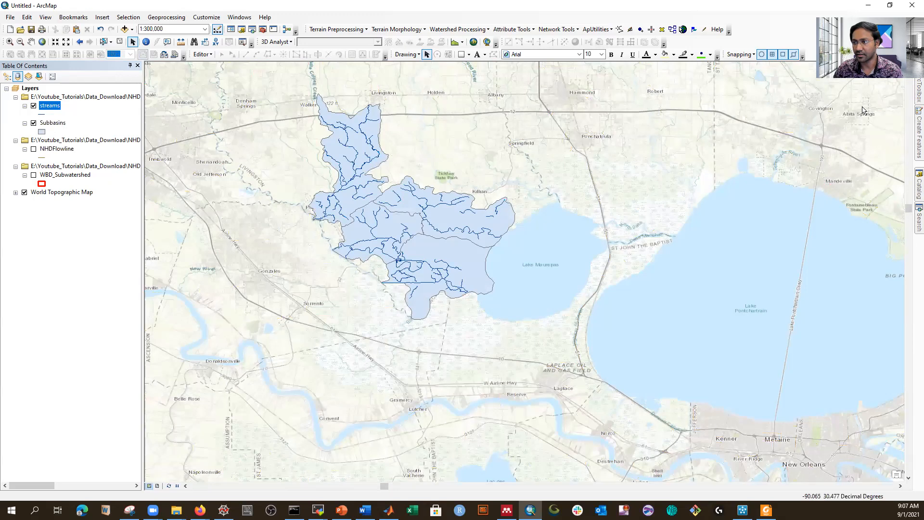
click(912, 93)
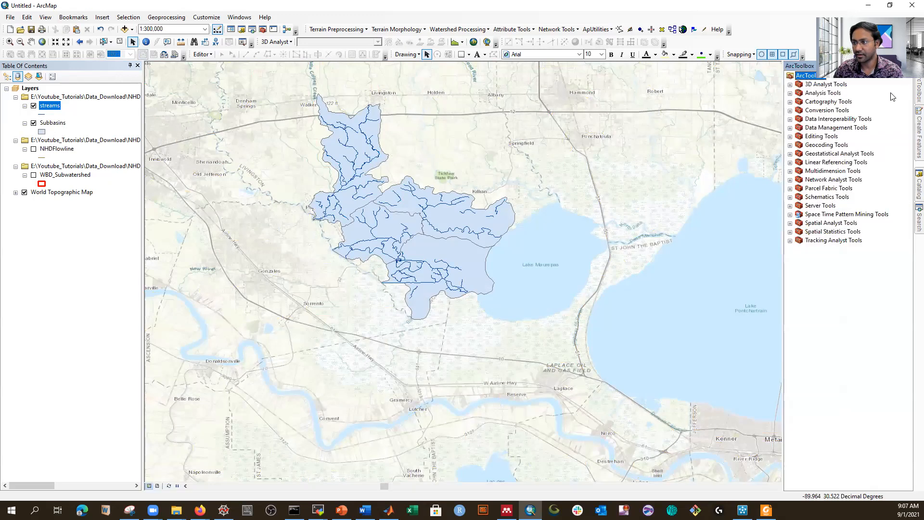
click(790, 111)
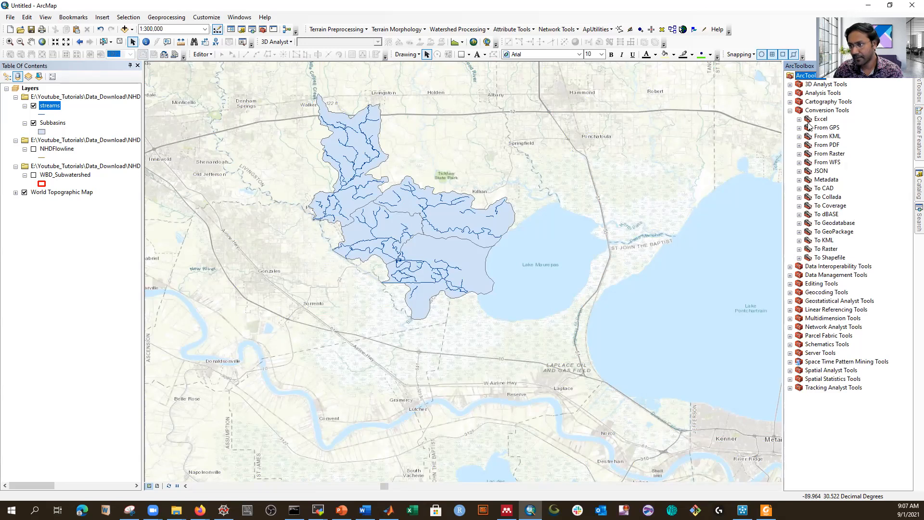
click(799, 119)
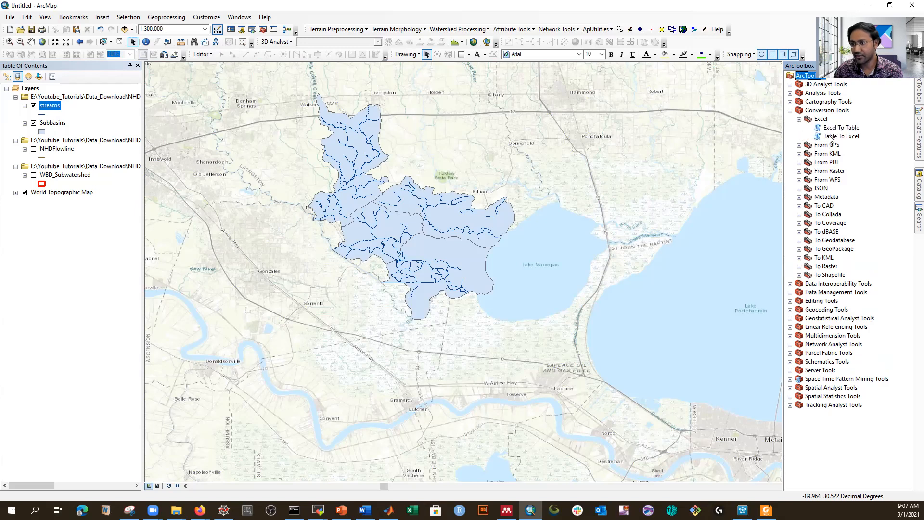
double_click(830, 137)
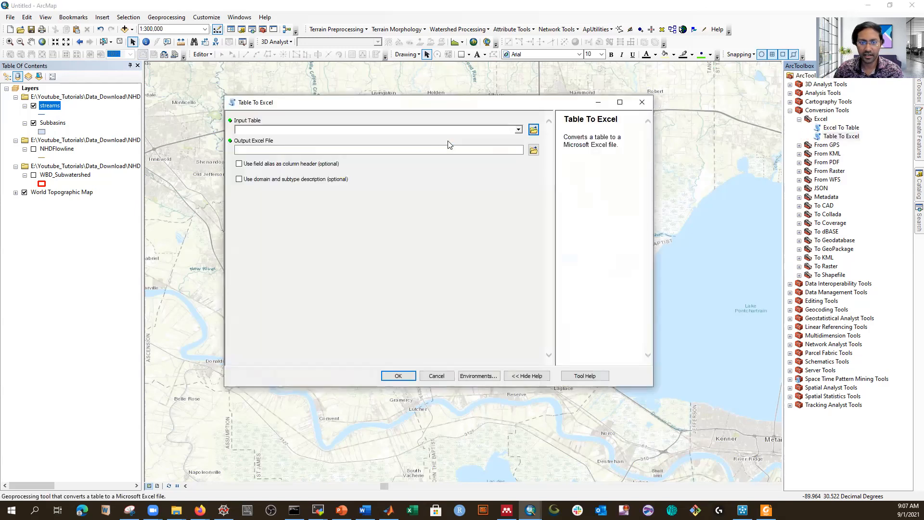
click(518, 130)
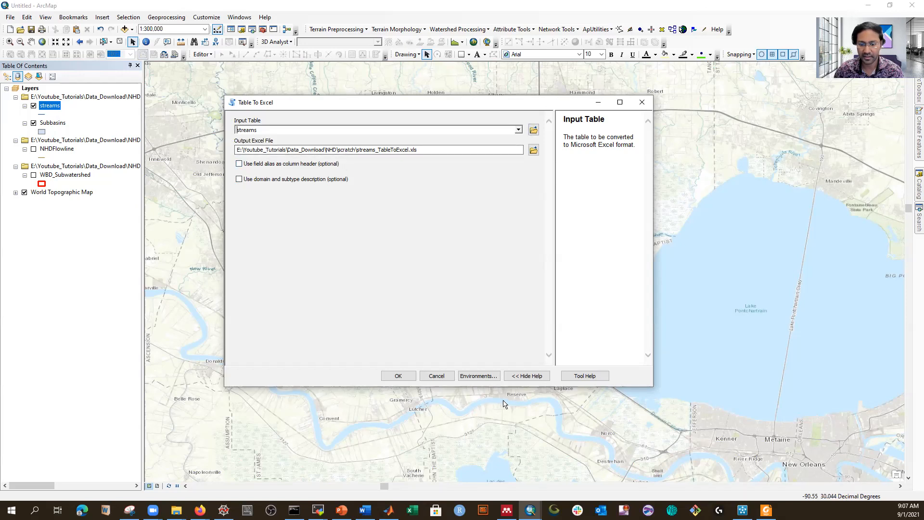
click(397, 376)
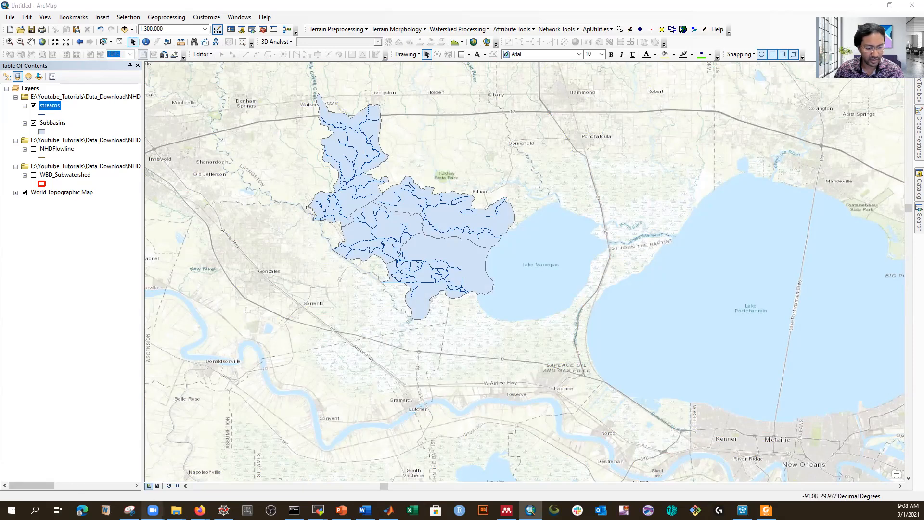
Step: In File Explorer, go to the NHD scratch folder and open streams_TableToExcel.xls
mouse_move(176, 511)
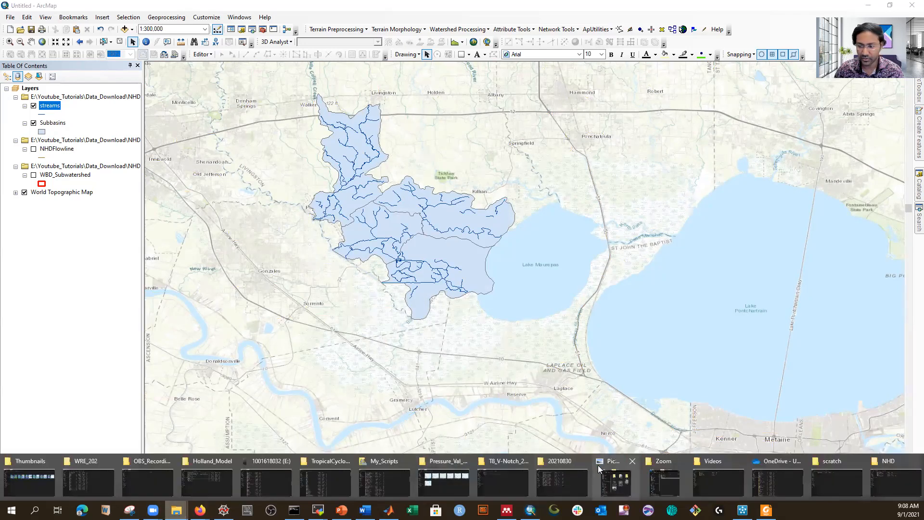
click(828, 476)
click(225, 32)
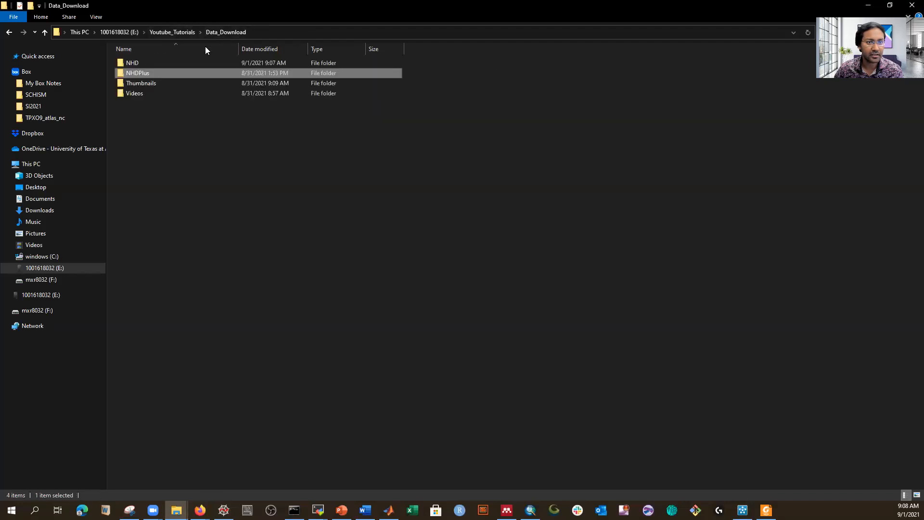
double_click(133, 93)
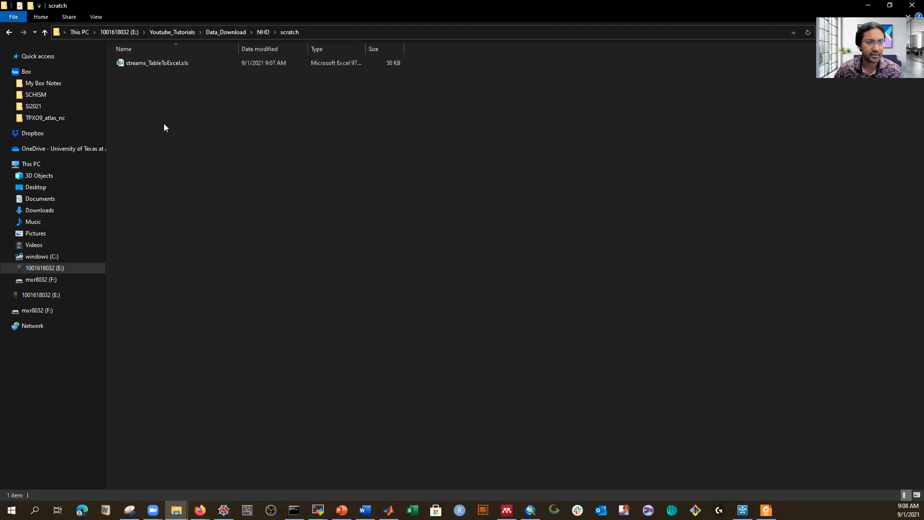
double_click(156, 63)
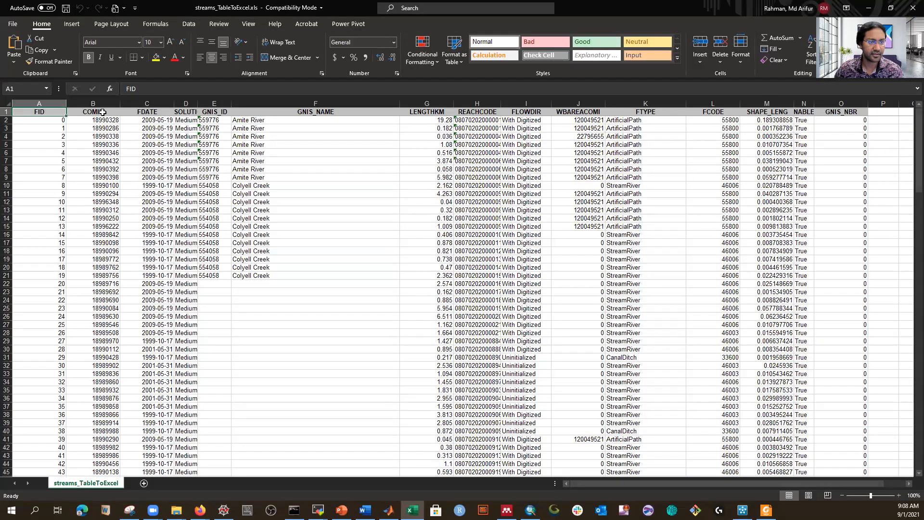
click(138, 160)
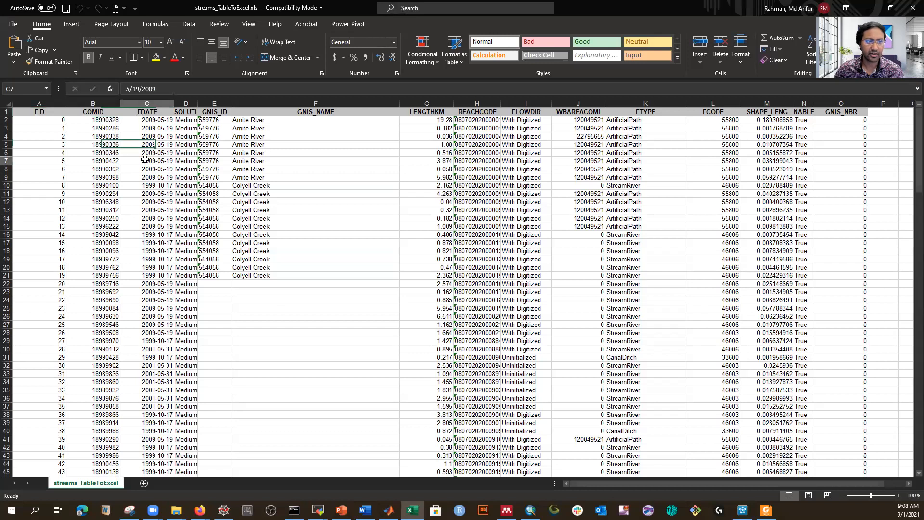
click(56, 115)
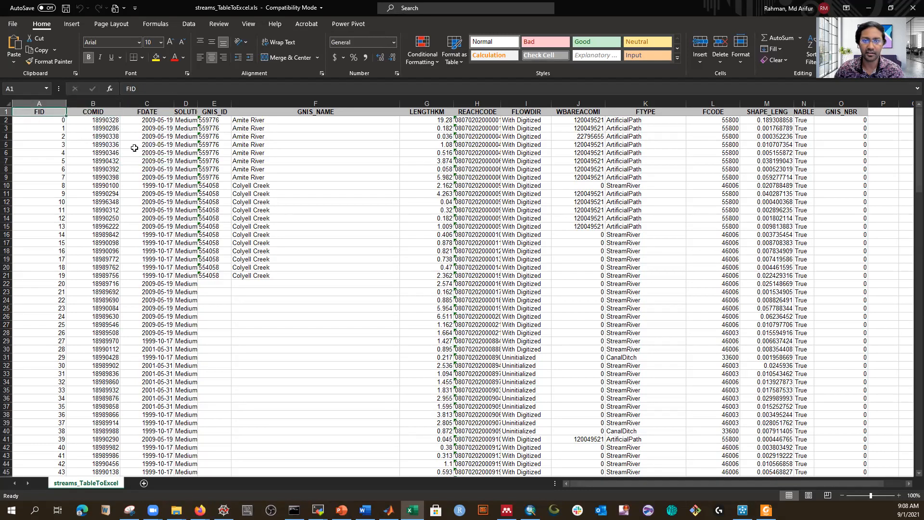
click(326, 212)
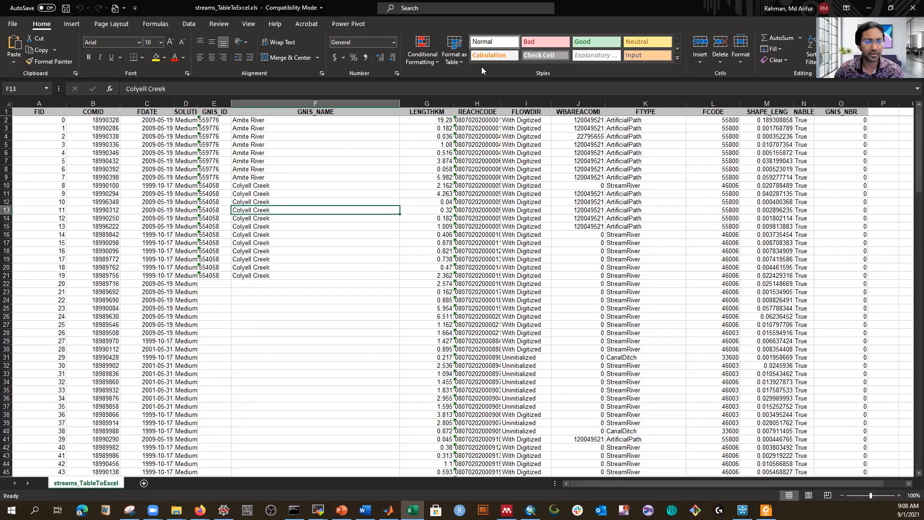
click(12, 24)
Step: Save the workbook as streams_TableToExcel.csv using the CSV (Comma delimited) file type
click(34, 153)
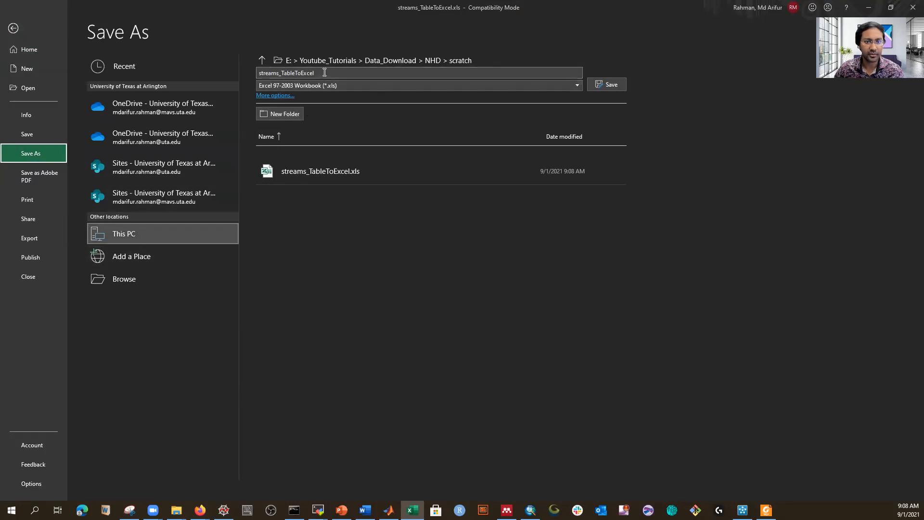
click(577, 85)
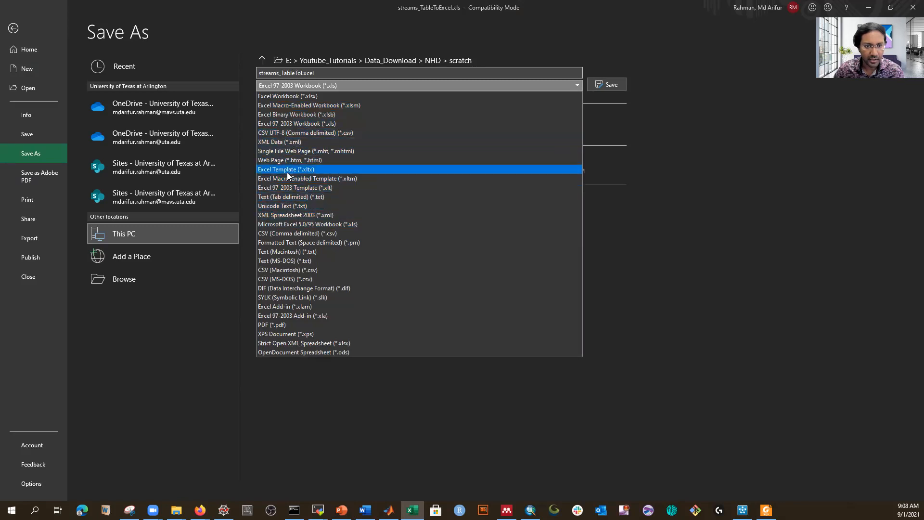
click(297, 234)
click(594, 90)
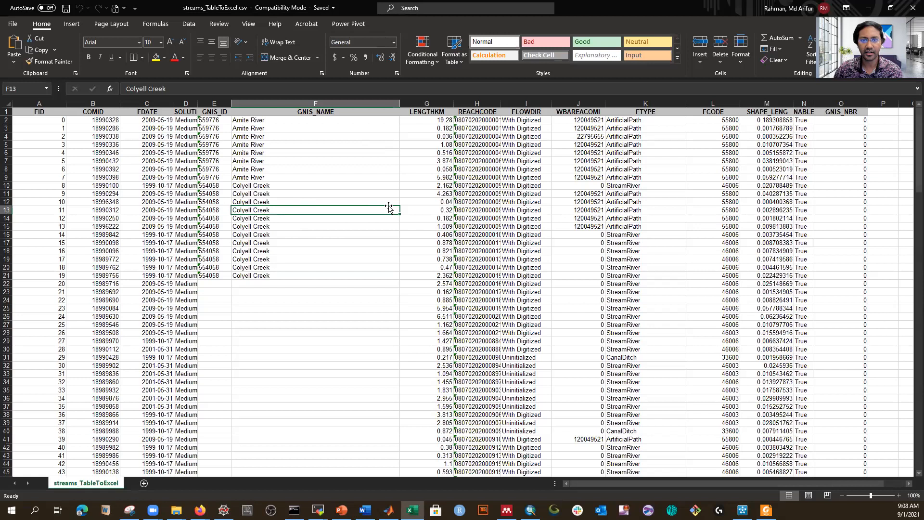
click(103, 143)
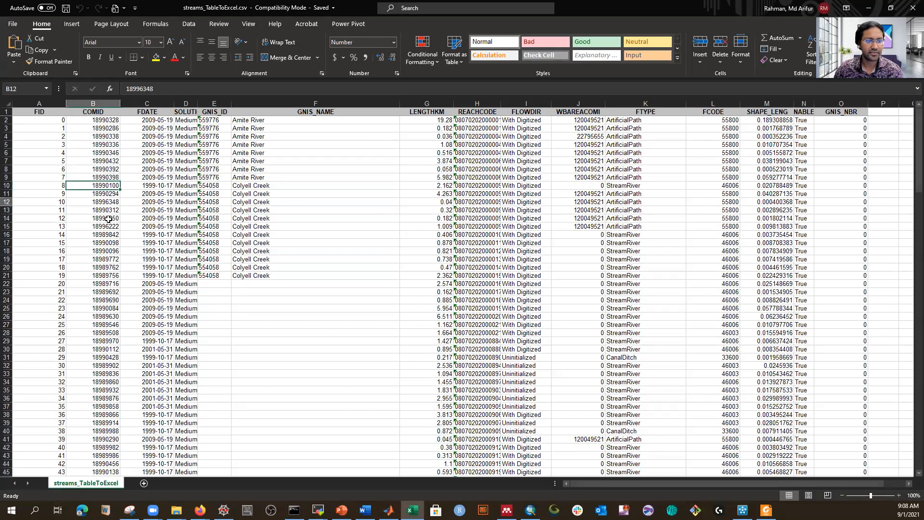
click(105, 235)
scroll(105, 246, down, 10)
scroll(104, 270, down, 20)
click(103, 276)
scroll(103, 282, down, 10)
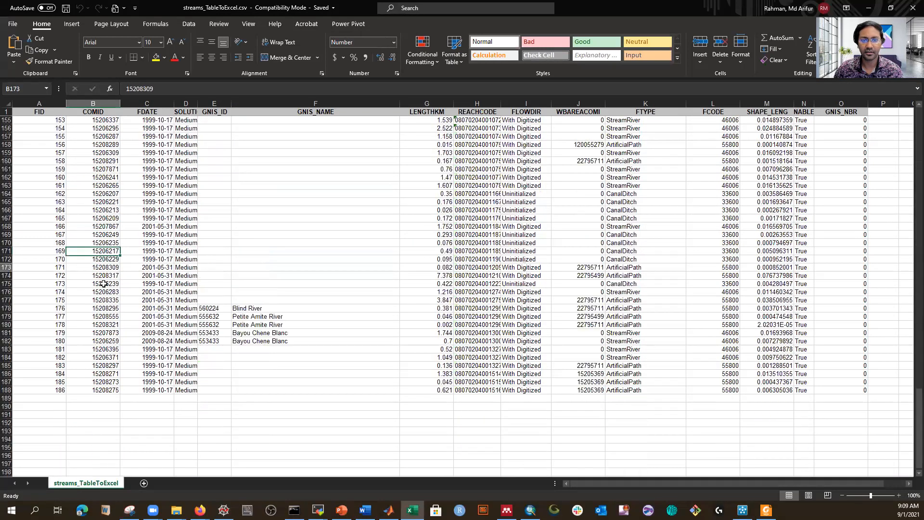
click(104, 268)
scroll(105, 251, down, 5)
scroll(111, 242, up, 9)
click(100, 267)
scroll(101, 251, up, 5)
click(104, 218)
click(107, 177)
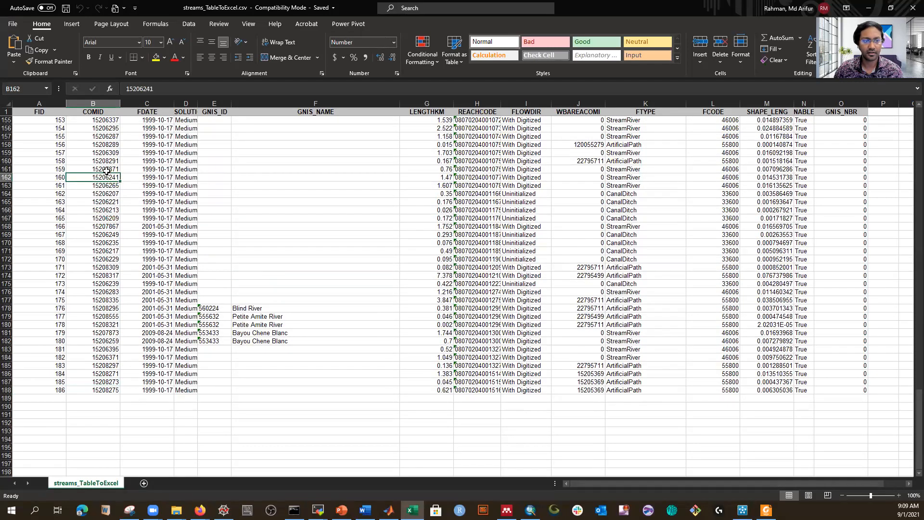